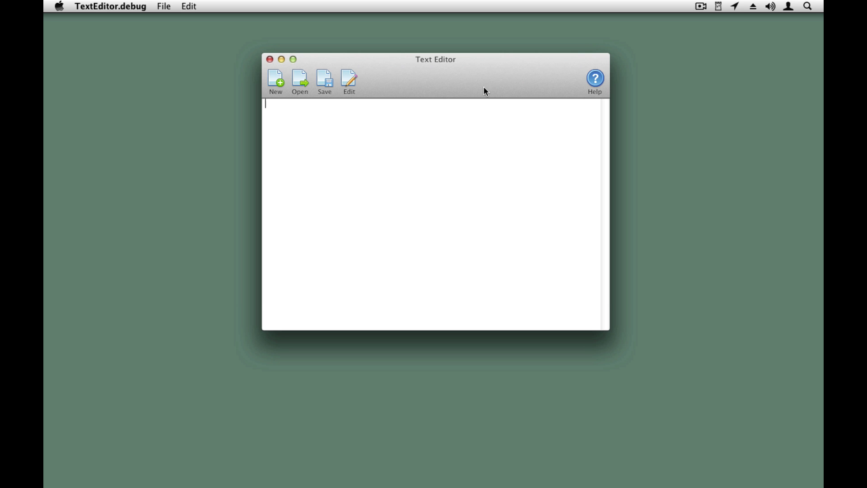
Nudge the editor window left and show the Help alert twice
{"action": "left_click_drag", "start_coordinate": [480, 66], "coordinate": [475, 68]}
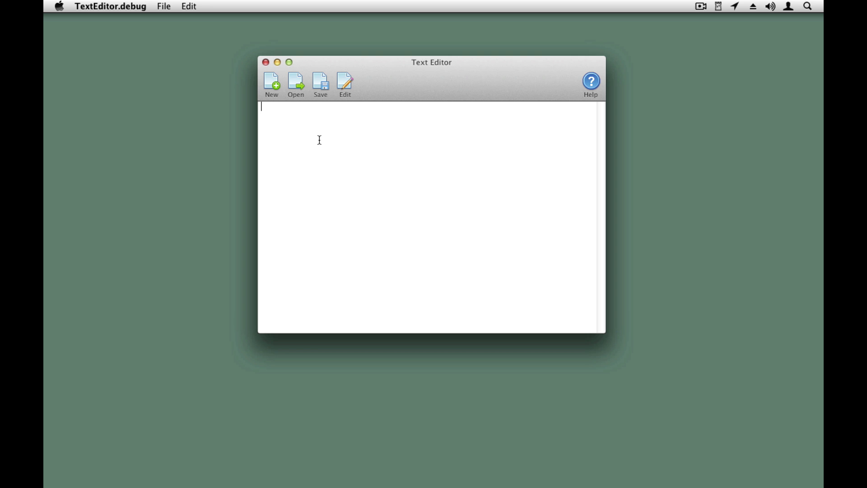
{"action": "type", "text": "Hello"}
{"action": "type", "text": "!"}
{"action": "left_click", "coordinate": [596, 85]}
{"action": "left_click", "coordinate": [509, 179]}
Open and dismiss the Edit dropdown, then open and close a new editor window
{"action": "left_click", "coordinate": [346, 87]}
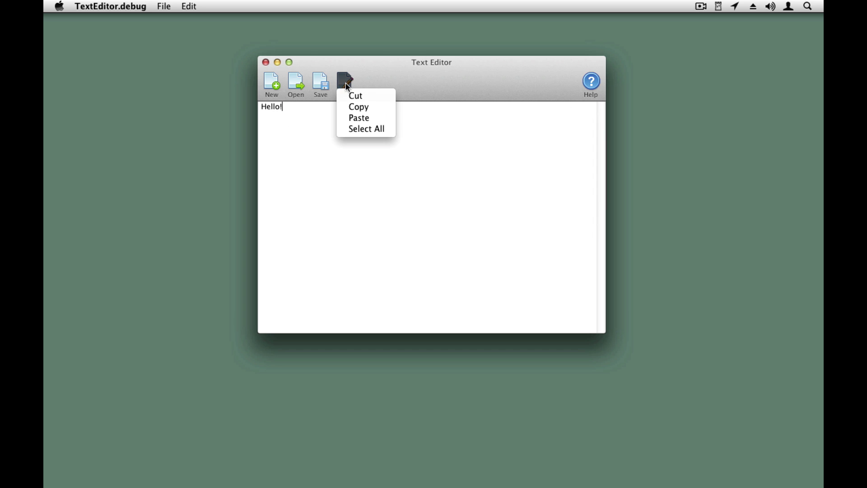
{"action": "left_click", "coordinate": [328, 117]}
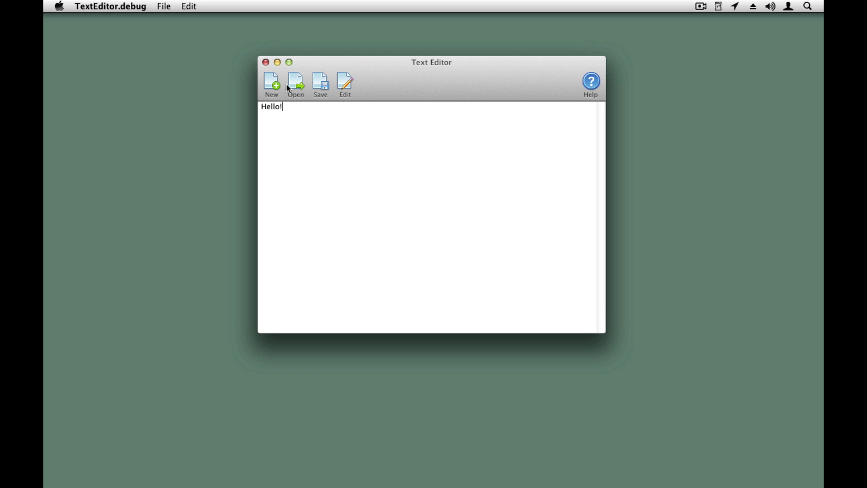
{"action": "left_click", "coordinate": [272, 84]}
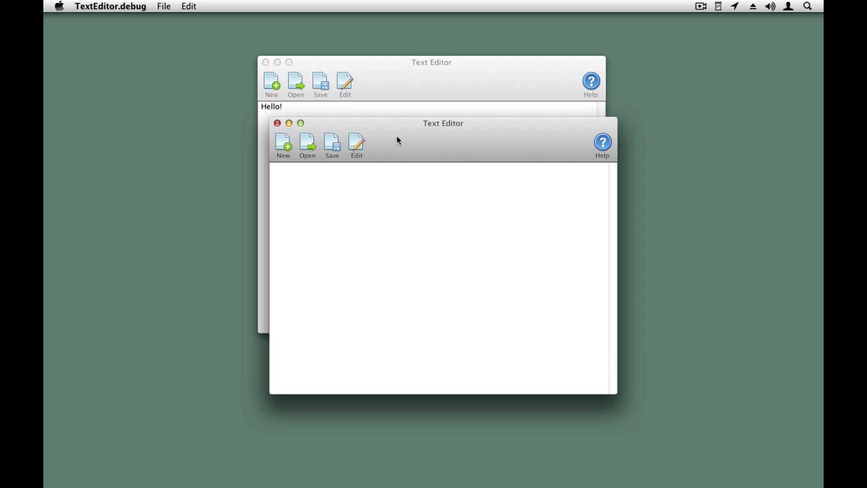
{"action": "left_click", "coordinate": [277, 122]}
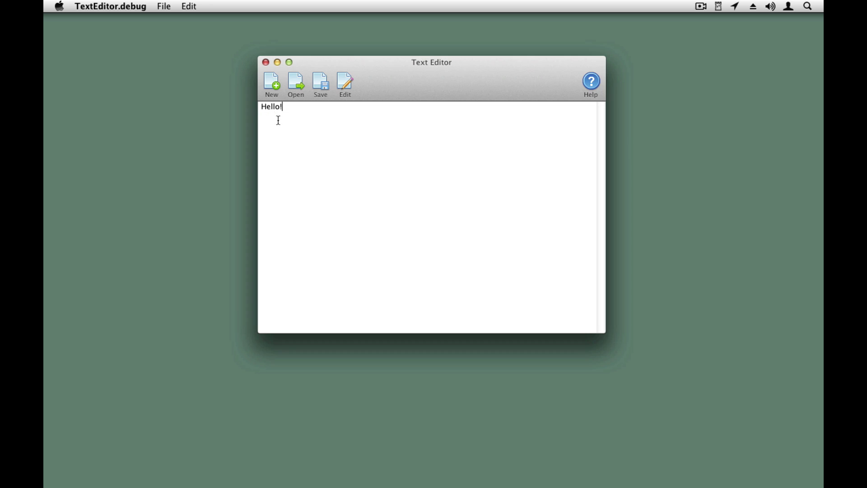
Close the Hello! window, quit TextEditor.debug, and start a new Desktop project
{"action": "left_click", "coordinate": [266, 62]}
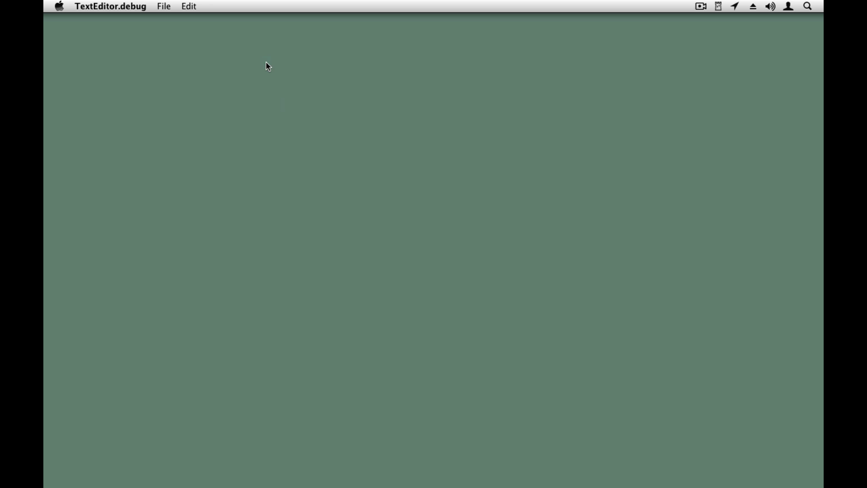
{"action": "left_click", "coordinate": [121, 6]}
{"action": "left_click", "coordinate": [131, 78]}
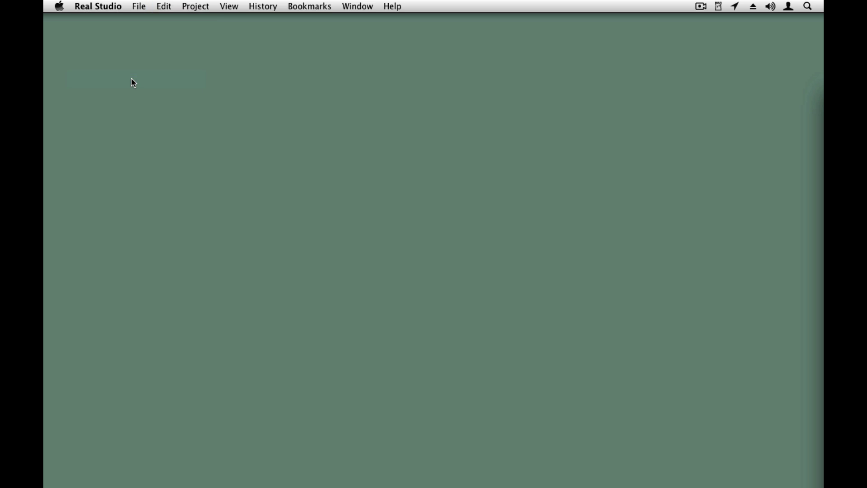
{"action": "left_click", "coordinate": [139, 6]}
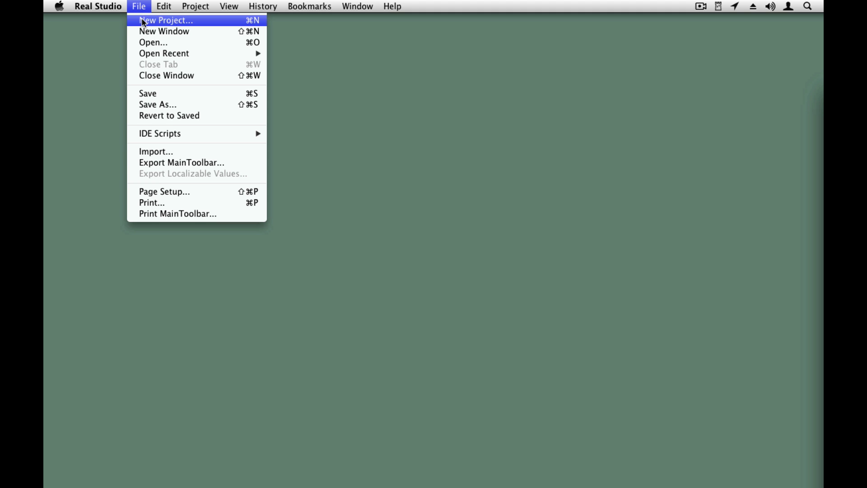
{"action": "left_click", "coordinate": [141, 18]}
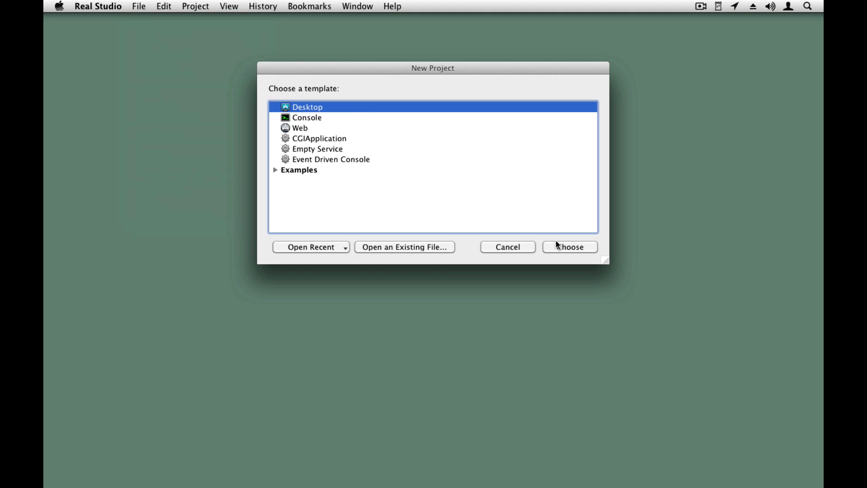
{"action": "left_click", "coordinate": [563, 246]}
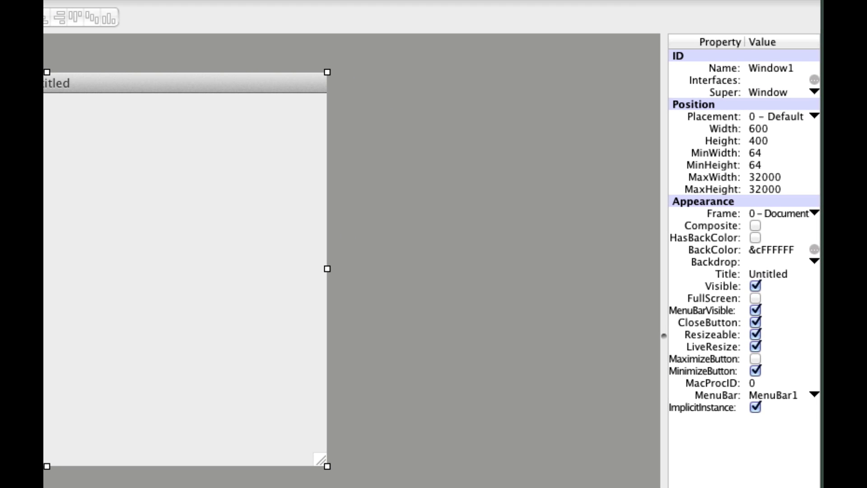
Name the window MainWindow and set its title to Text Editor
{"action": "left_click", "coordinate": [771, 68]}
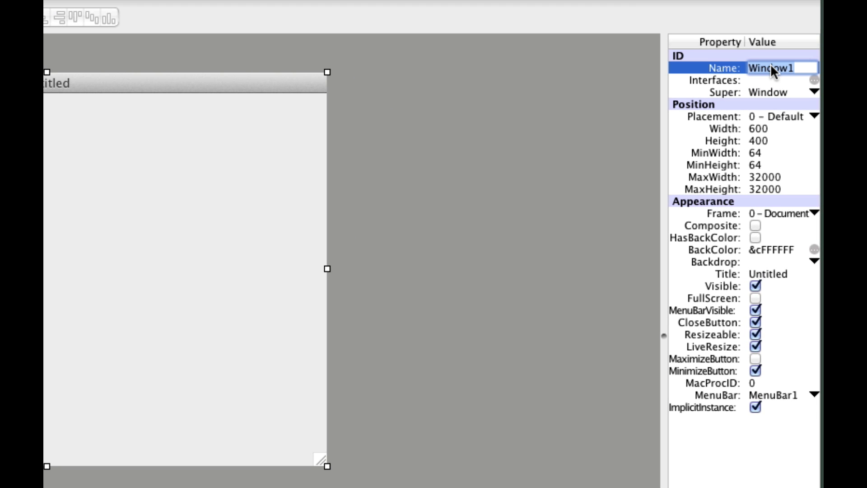
{"action": "type", "text": "MainWindow"}
{"action": "key", "text": "Return"}
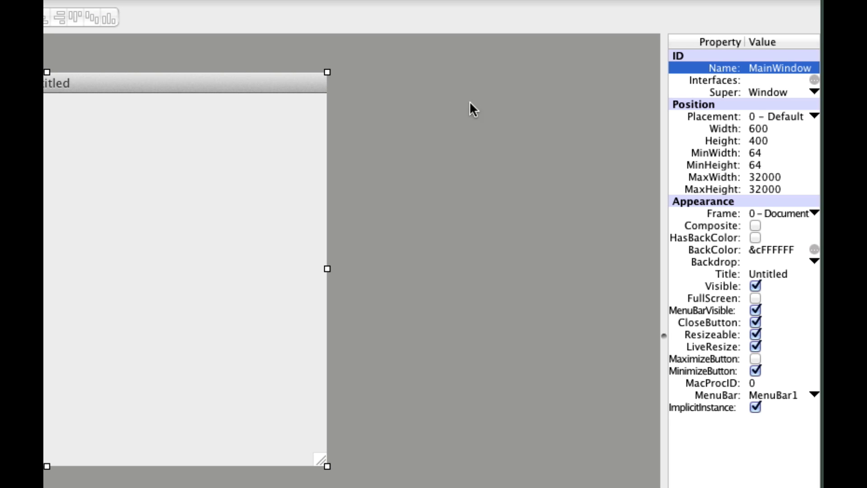
{"action": "left_click", "coordinate": [769, 274]}
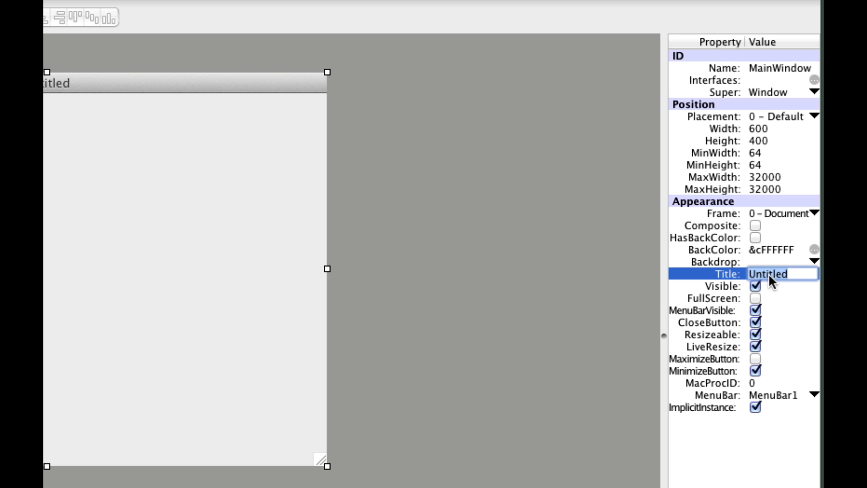
{"action": "type", "text": "Text Editor"}
{"action": "key", "text": "Return"}
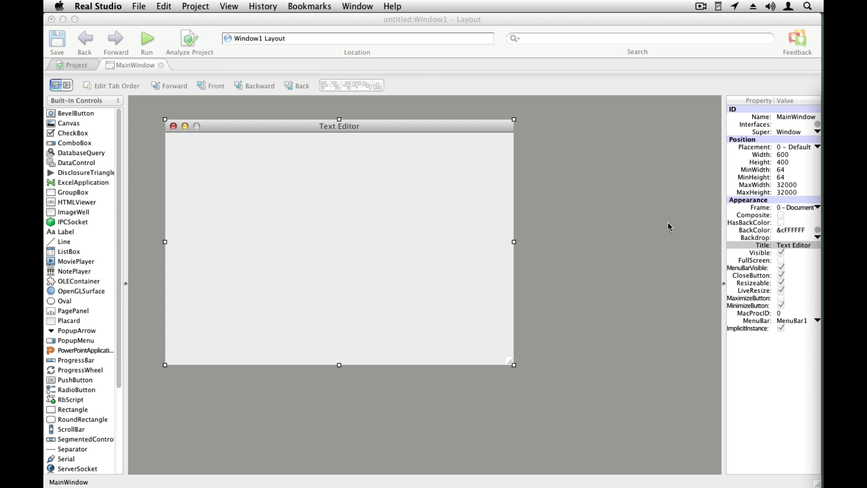
Place a TextArea filling the window, locked to the right and bottom edges
{"action": "left_click", "coordinate": [284, 198]}
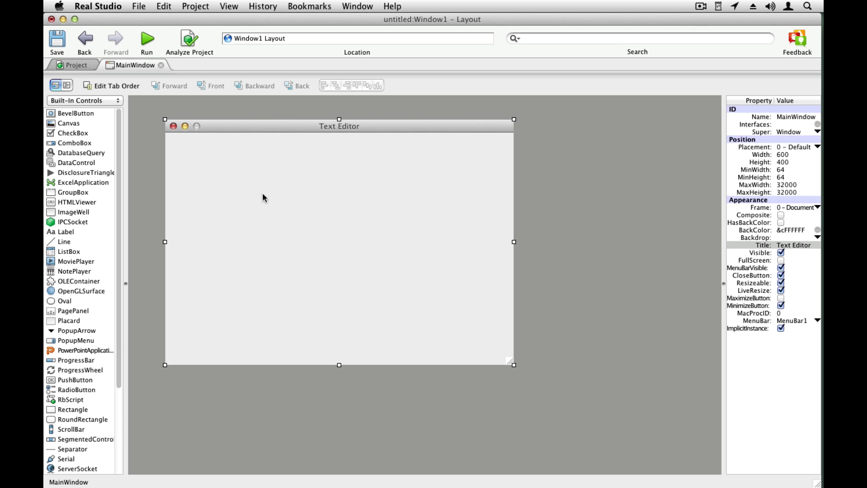
{"action": "scroll", "coordinate": [86, 385], "scroll_direction": "down", "scroll_amount": 4}
{"action": "scroll", "coordinate": [87, 384], "scroll_direction": "down", "scroll_amount": 1}
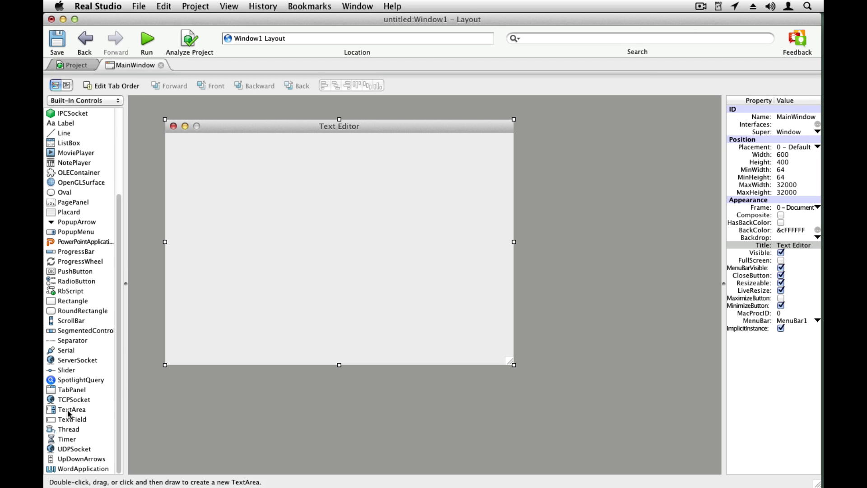
{"action": "mouse_move", "coordinate": [72, 414]}
{"action": "left_mouse_down"}
{"action": "mouse_move", "coordinate": [273, 257]}
{"action": "mouse_move", "coordinate": [202, 164]}
{"action": "left_mouse_up"}
{"action": "mouse_move", "coordinate": [224, 191]}
{"action": "left_mouse_down"}
{"action": "mouse_move", "coordinate": [282, 212]}
{"action": "mouse_move", "coordinate": [510, 339]}
{"action": "mouse_move", "coordinate": [515, 365]}
{"action": "left_mouse_up"}
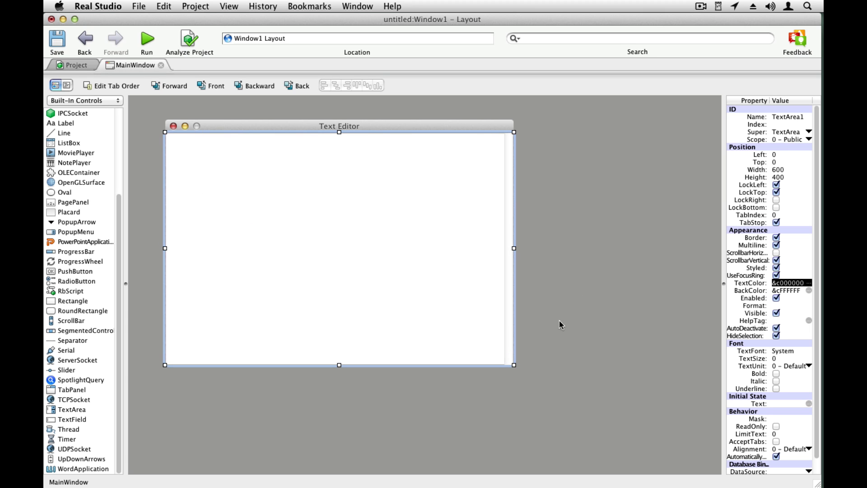
{"action": "left_click", "coordinate": [776, 199]}
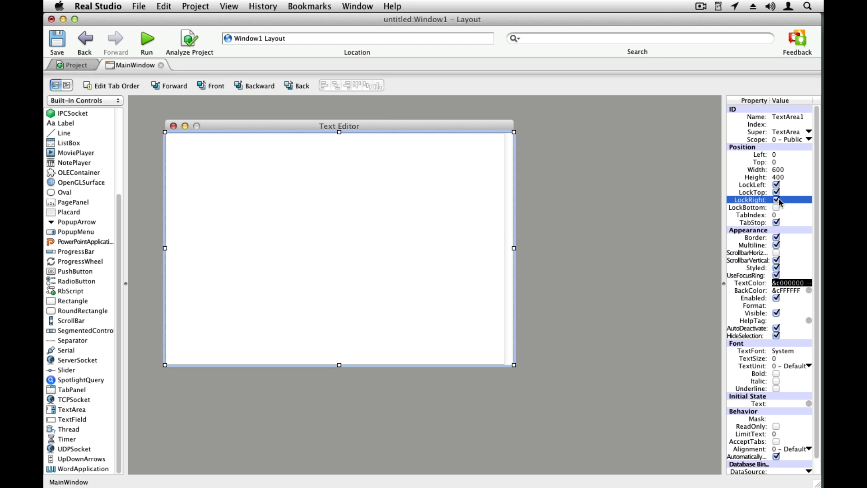
{"action": "left_click", "coordinate": [777, 207]}
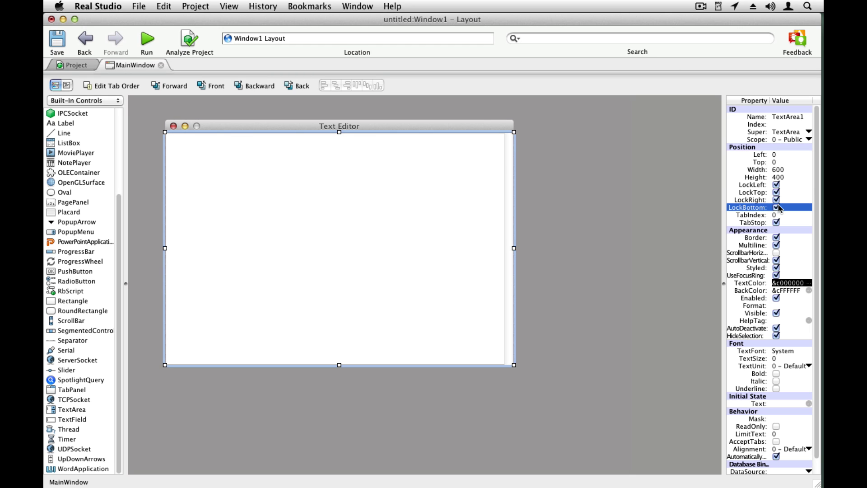
Rename the text area EditArea and deselect it
{"action": "left_click", "coordinate": [789, 117]}
{"action": "left_click", "coordinate": [790, 118]}
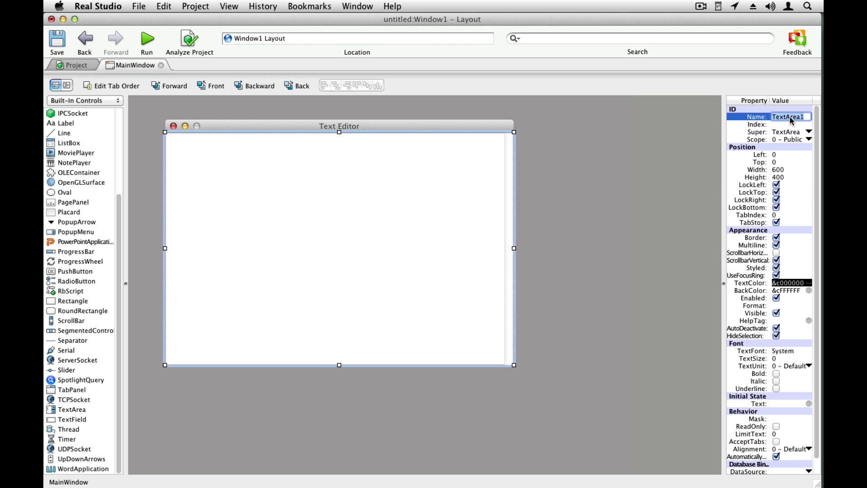
{"action": "type", "text": "EditArea"}
{"action": "key", "text": "Return"}
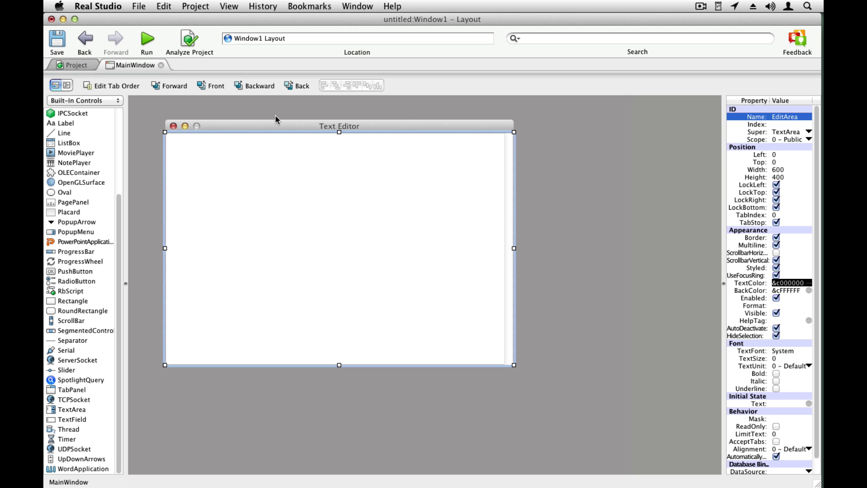
{"action": "left_click", "coordinate": [242, 109]}
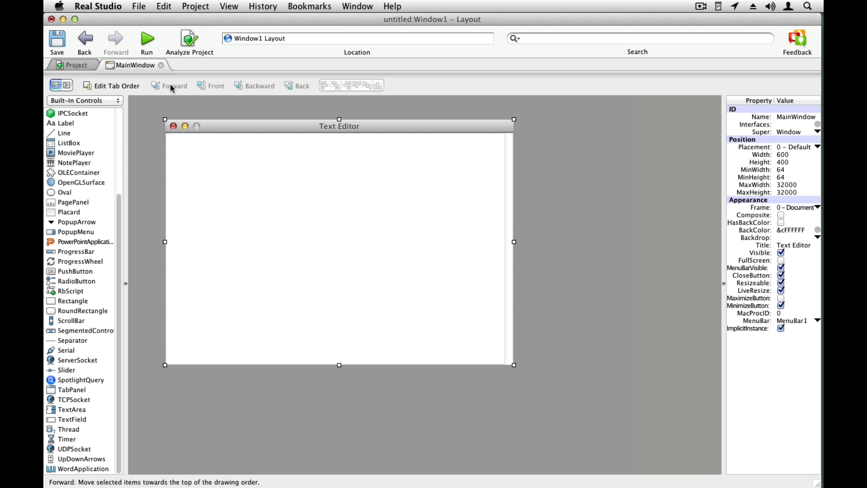
Add a new toolbar named MainToolbar to the project and open it for editing
{"action": "left_click", "coordinate": [90, 63]}
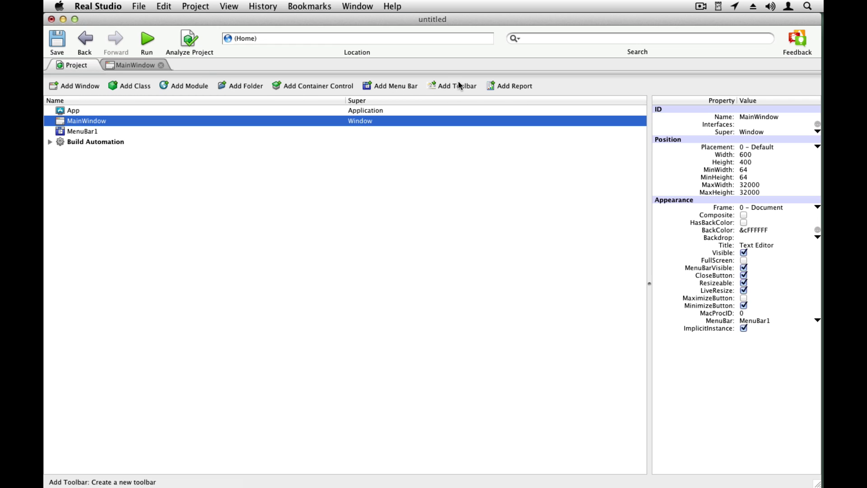
{"action": "left_click", "coordinate": [202, 7]}
{"action": "mouse_move", "coordinate": [204, 20]}
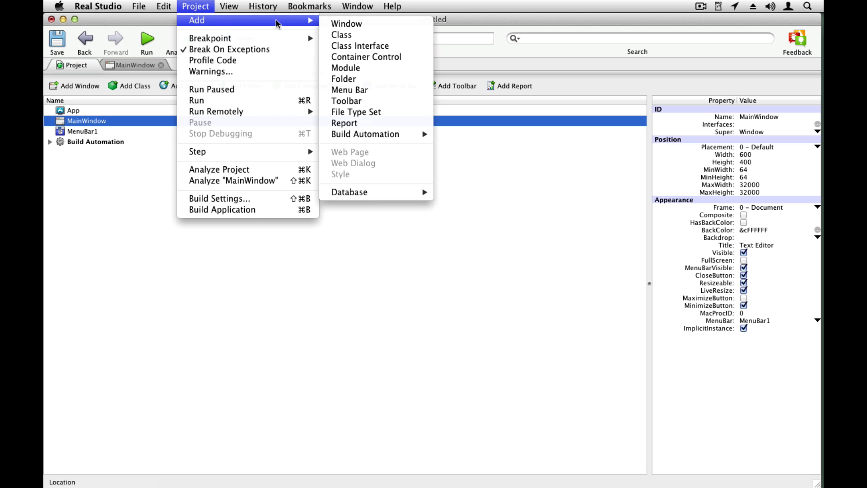
{"action": "left_click", "coordinate": [370, 101]}
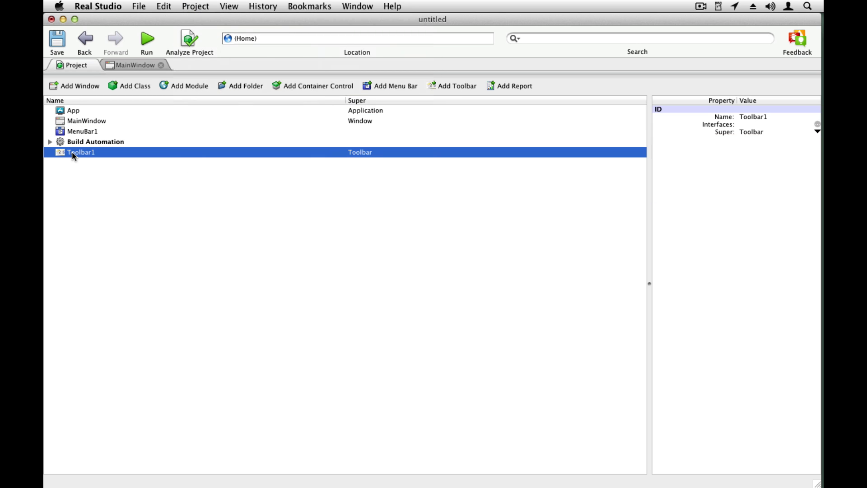
{"action": "left_click", "coordinate": [753, 117]}
{"action": "type", "text": "MainToolbar"}
{"action": "key", "text": "Return"}
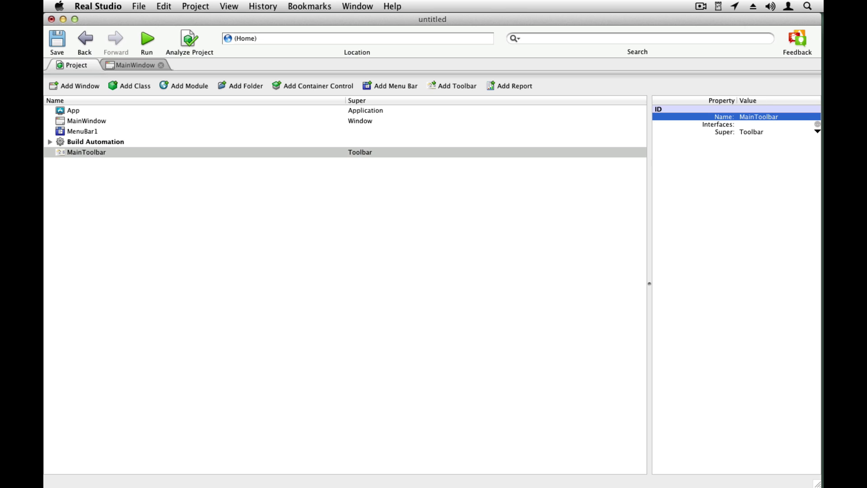
{"action": "double_click", "coordinate": [249, 154]}
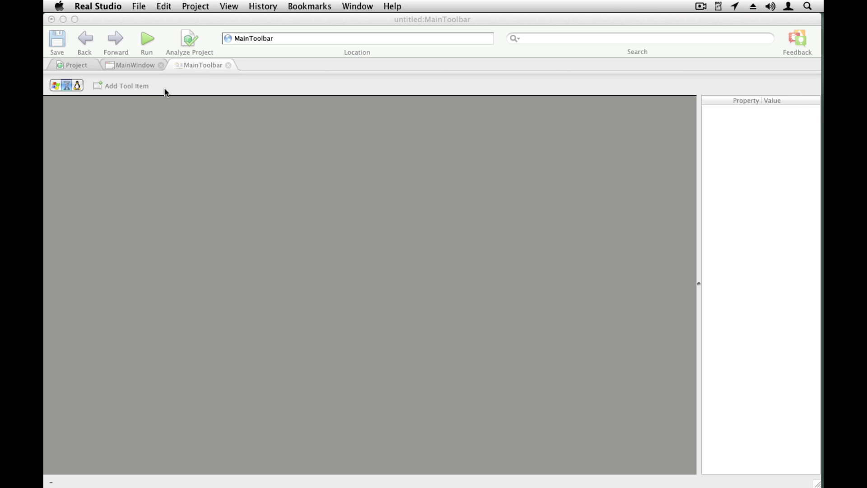
Add the first tool item with caption New and name NewButton
{"action": "left_click", "coordinate": [139, 85]}
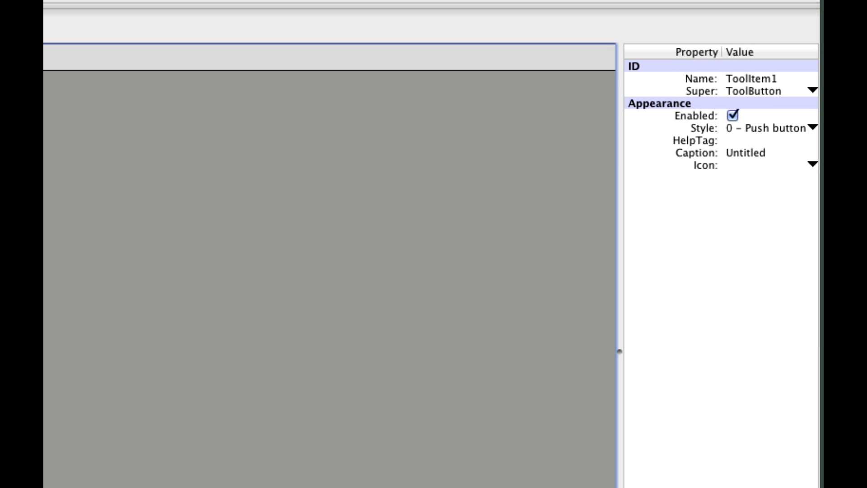
{"action": "left_click", "coordinate": [764, 152]}
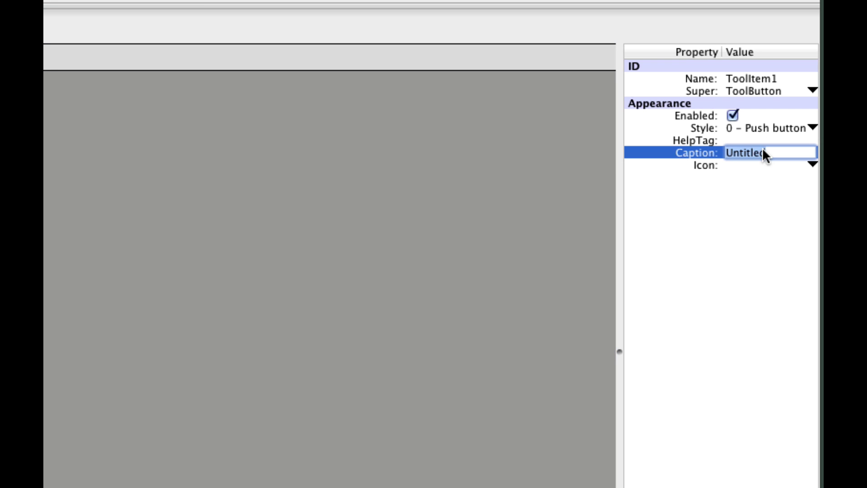
{"action": "type", "text": "New"}
{"action": "key", "text": "Return"}
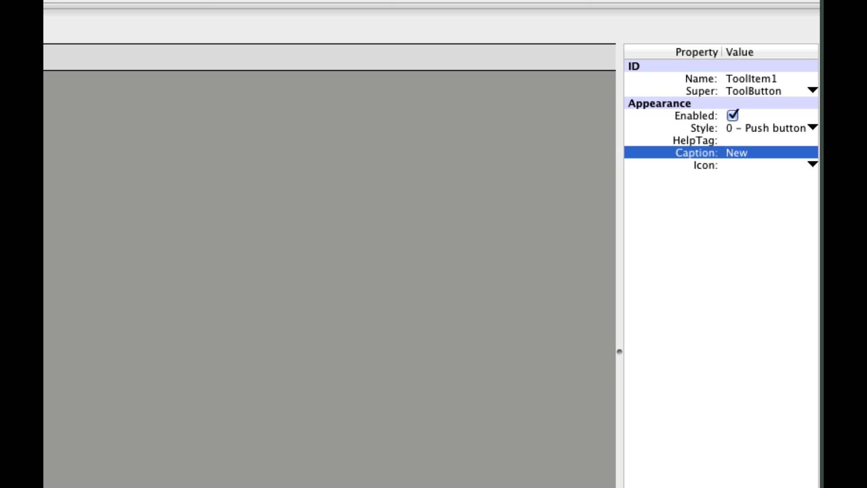
{"action": "left_click", "coordinate": [759, 78]}
{"action": "type", "text": "NewButton"}
{"action": "key", "text": "Return"}
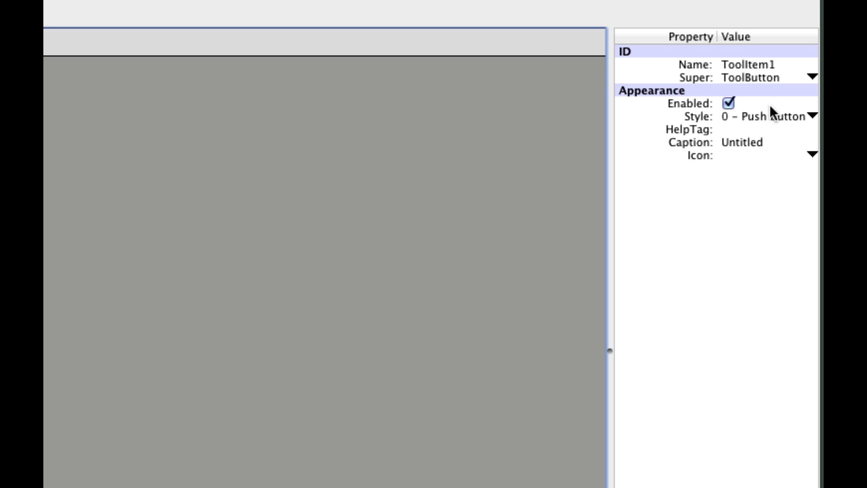
Give the second tool item caption Open and name OpenButton
{"action": "left_click", "coordinate": [756, 142]}
{"action": "type", "text": "Open"}
{"action": "key", "text": "Return"}
{"action": "left_click", "coordinate": [785, 64]}
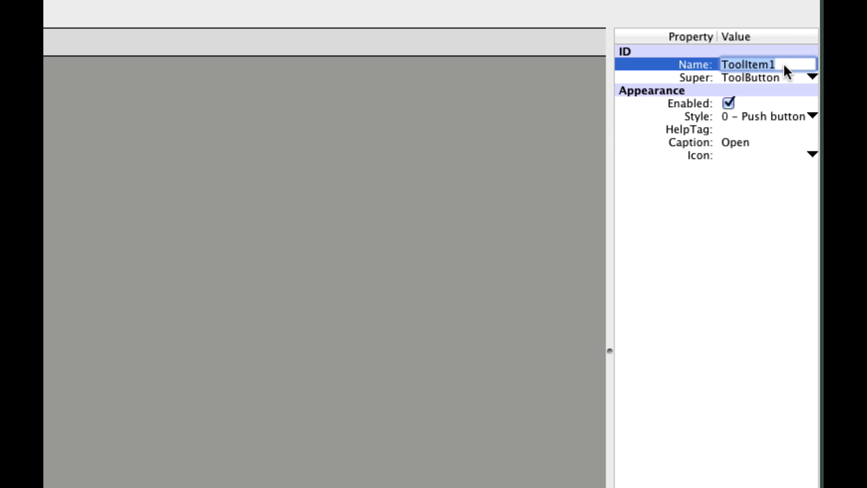
{"action": "type", "text": "OpenButton"}
{"action": "key", "text": "Return"}
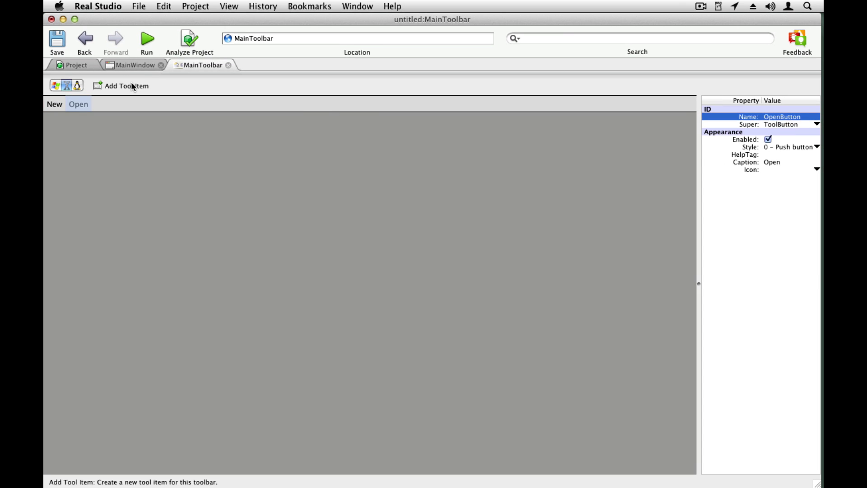
Add a third tool item captioned Save and named SaveButton
{"action": "left_click", "coordinate": [132, 87]}
{"action": "left_click", "coordinate": [772, 162]}
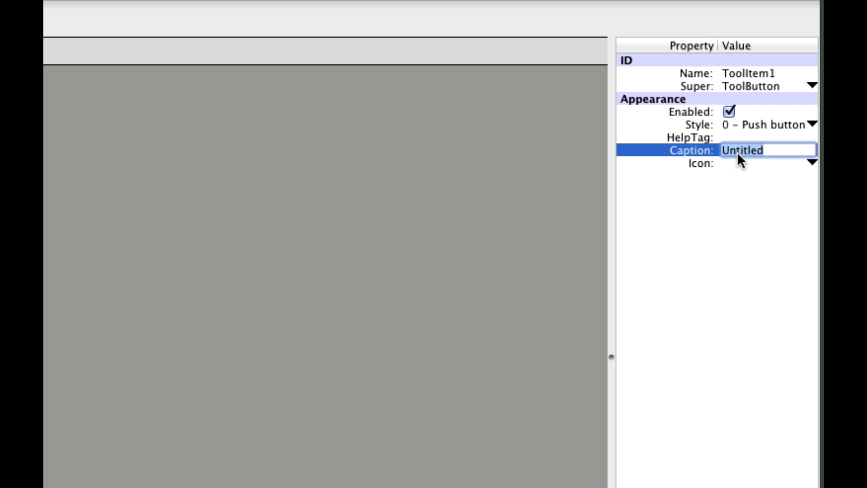
{"action": "type", "text": "Save"}
{"action": "left_click", "coordinate": [746, 73]}
{"action": "type", "text": "SaveButton"}
{"action": "key", "text": "Return"}
Add a fourth tool item captioned Edit and named EditButton
{"action": "left_click", "coordinate": [132, 87]}
{"action": "left_click", "coordinate": [805, 163]}
{"action": "type", "text": "E"}
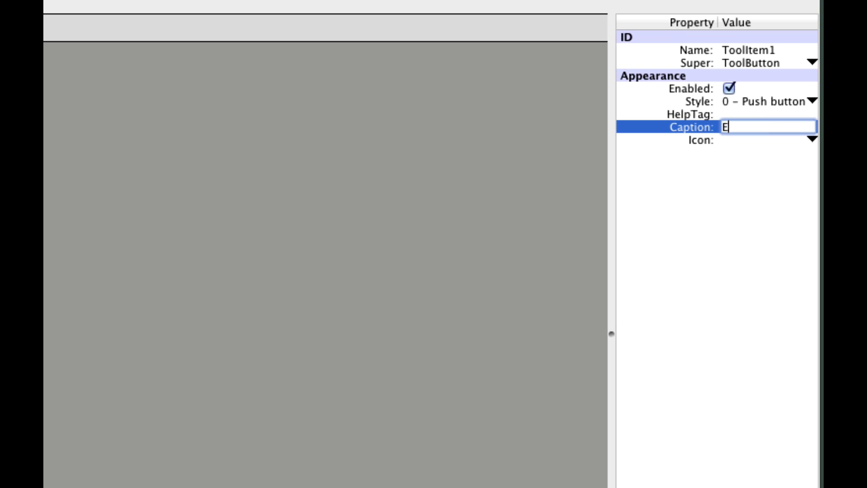
{"action": "type", "text": "dit"}
{"action": "key", "text": "Return"}
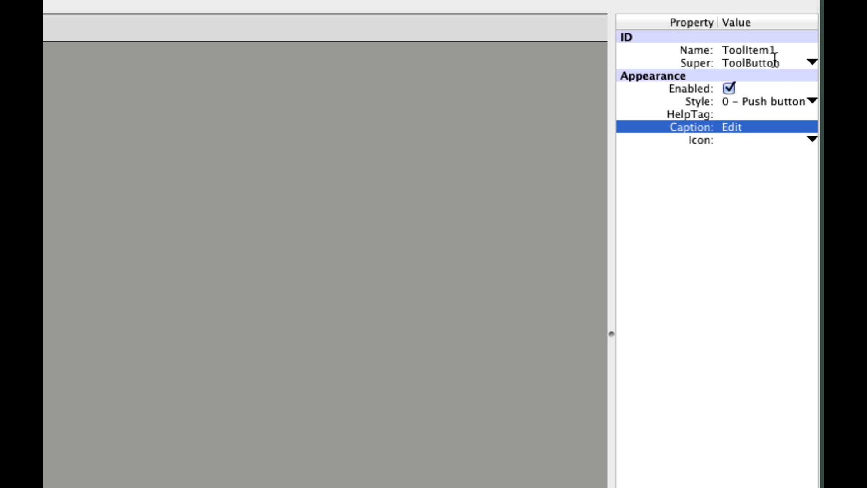
{"action": "left_click", "coordinate": [773, 51]}
{"action": "type", "text": "EditButton"}
{"action": "key", "text": "Return"}
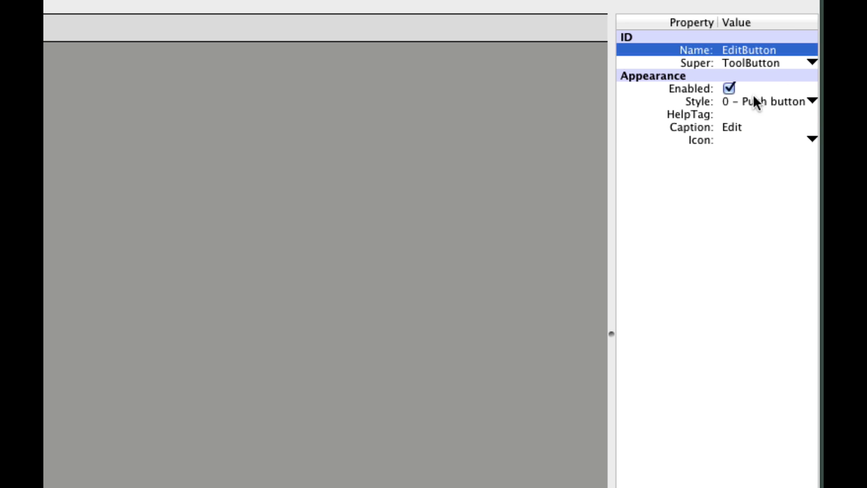
Set EditButton's style to Dropdown button and add a Flexible space item after it
{"action": "left_click", "coordinate": [780, 103]}
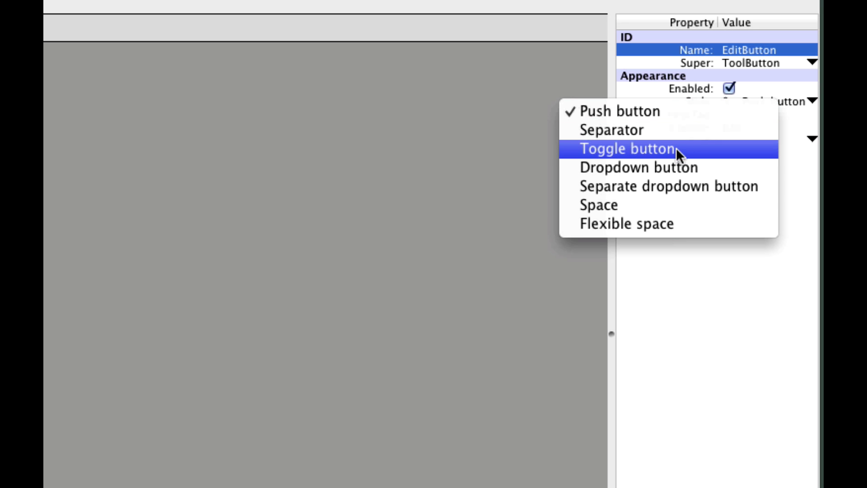
{"action": "left_click", "coordinate": [654, 169]}
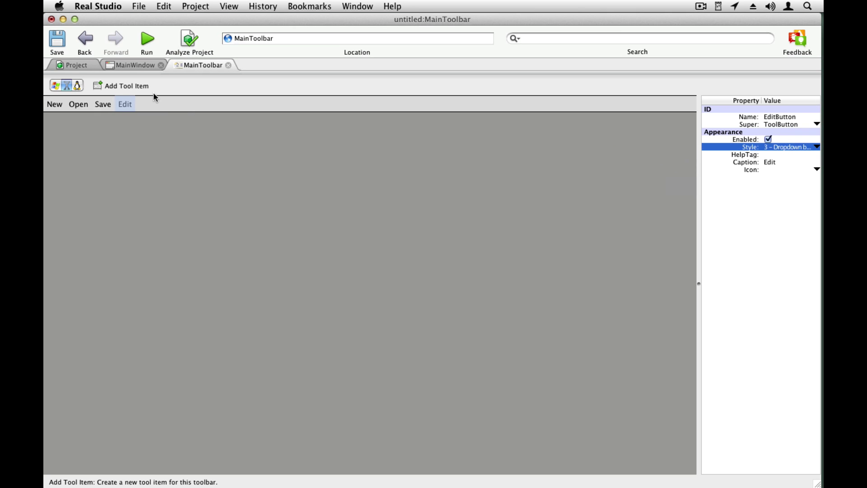
{"action": "left_click", "coordinate": [120, 85]}
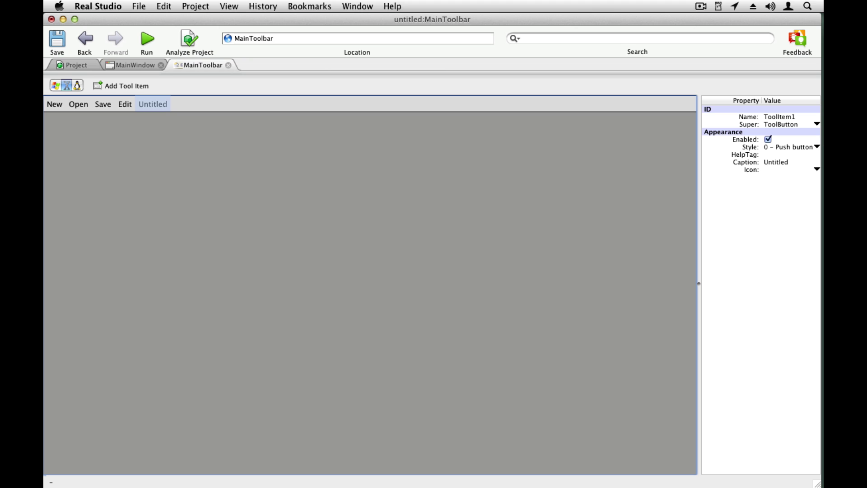
{"action": "left_click", "coordinate": [817, 147]}
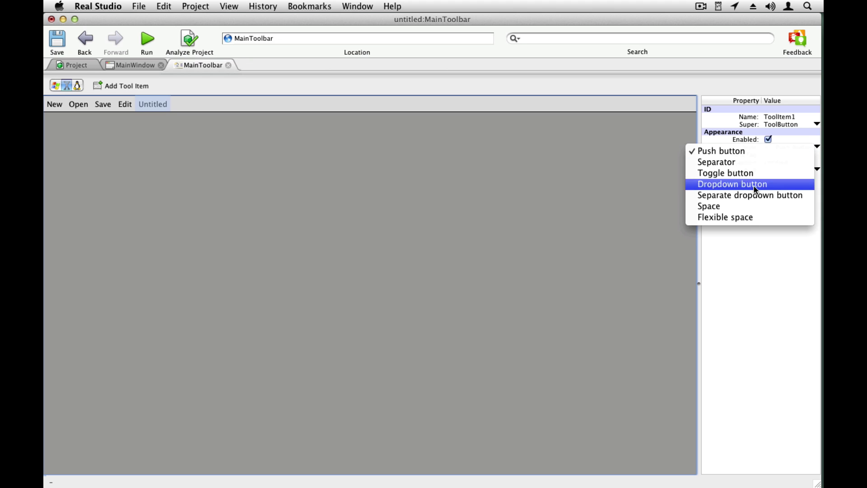
{"action": "left_click", "coordinate": [730, 217]}
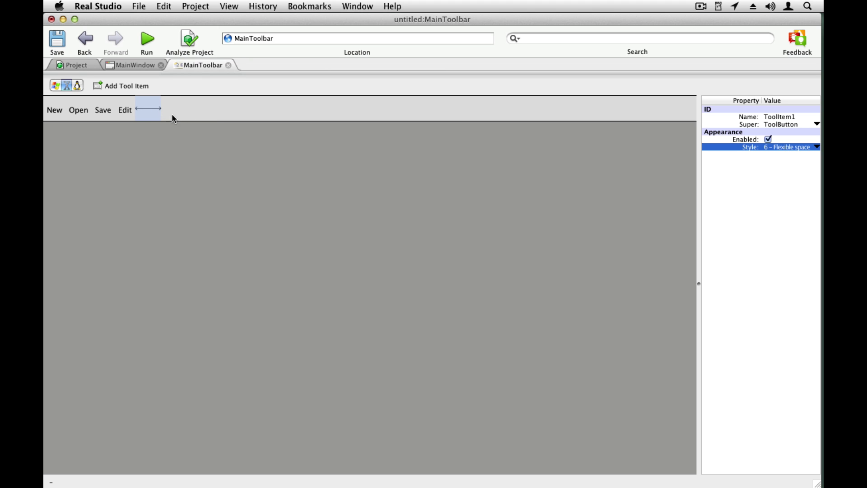
Add a sixth tool item captioned Help and named HelpButton
{"action": "left_click", "coordinate": [123, 87]}
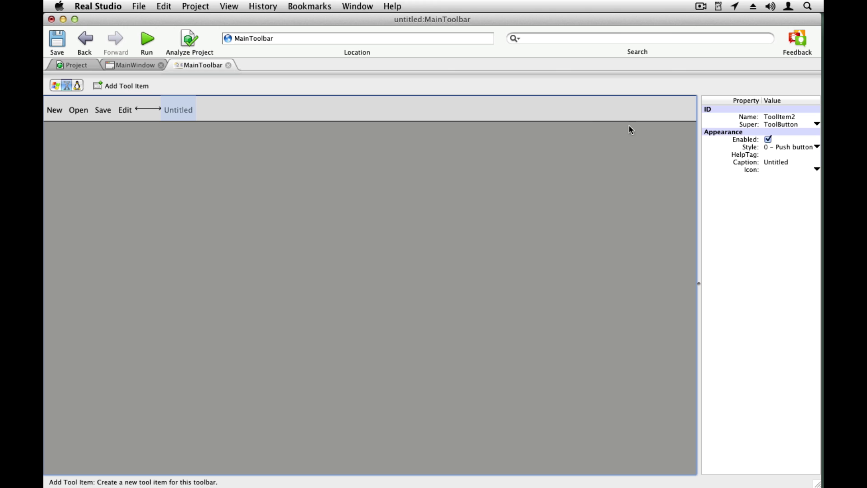
{"action": "left_click", "coordinate": [791, 162]}
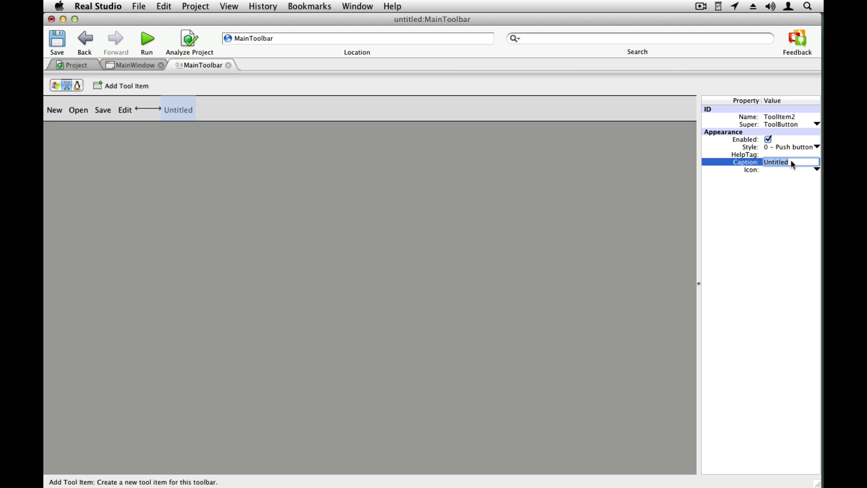
{"action": "key", "text": "BackSpace"}
{"action": "type", "text": "Help"}
{"action": "key", "text": "Return"}
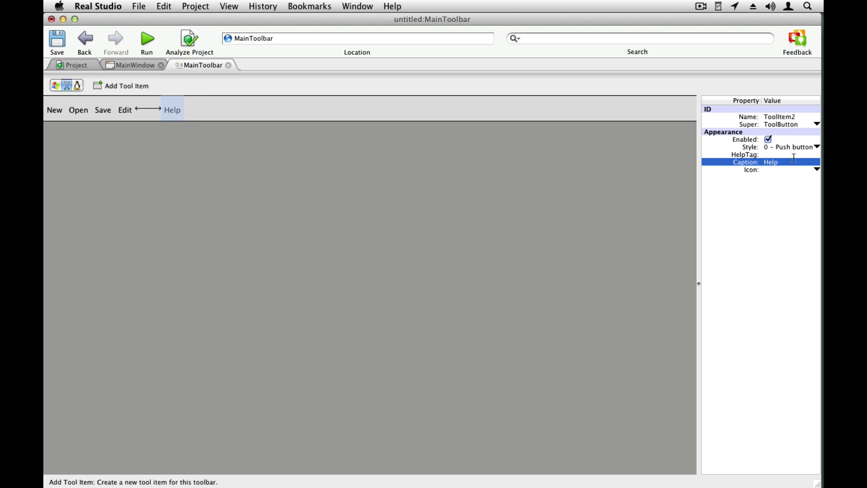
{"action": "left_click", "coordinate": [792, 117]}
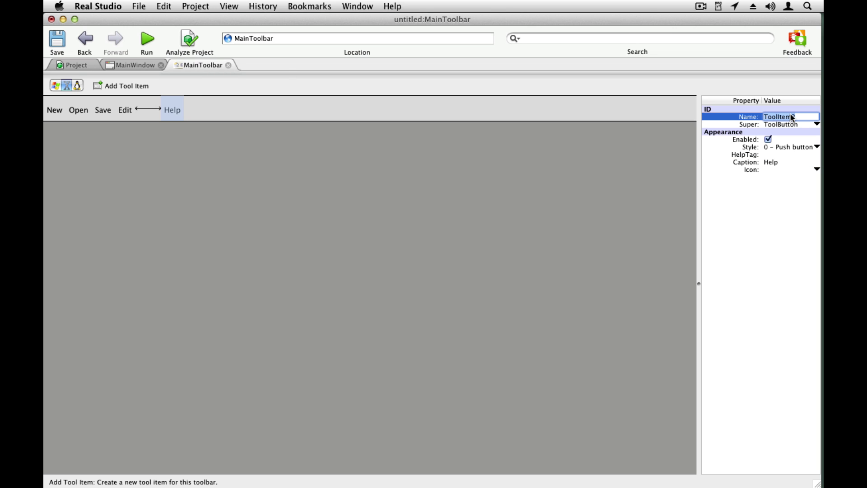
{"action": "type", "text": "HelpButton"}
{"action": "key", "text": "Return"}
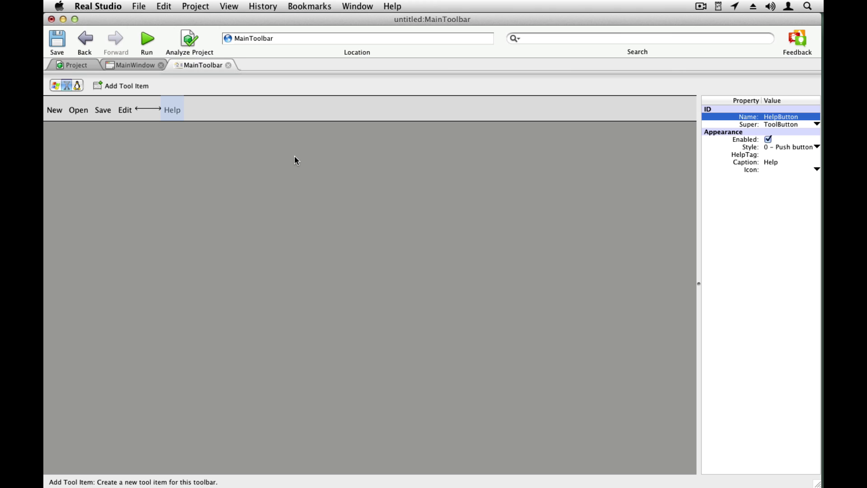
Deselect the Help item and restore the minimized FatCow free icons page in Safari
{"action": "left_click", "coordinate": [180, 154]}
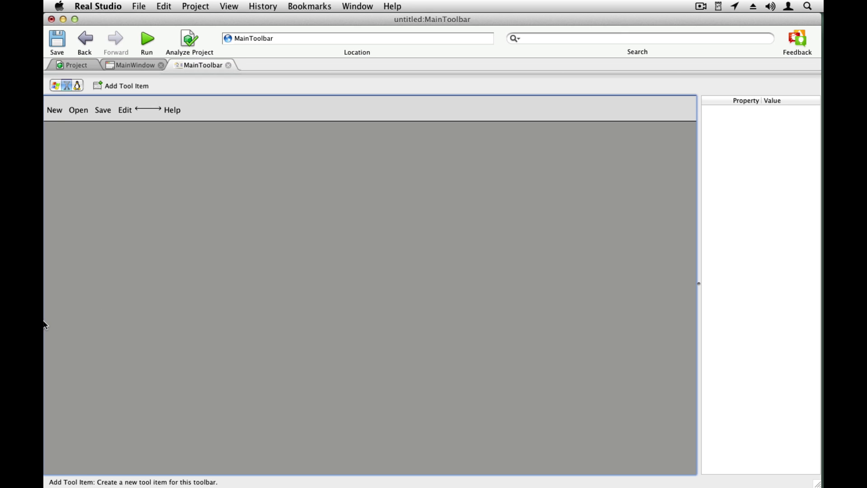
{"action": "mouse_move", "coordinate": [45, 319]}
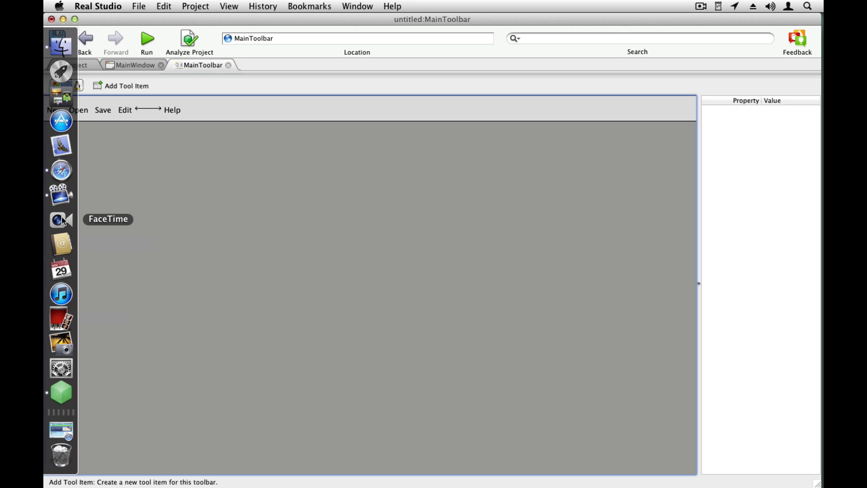
{"action": "left_click", "coordinate": [61, 430]}
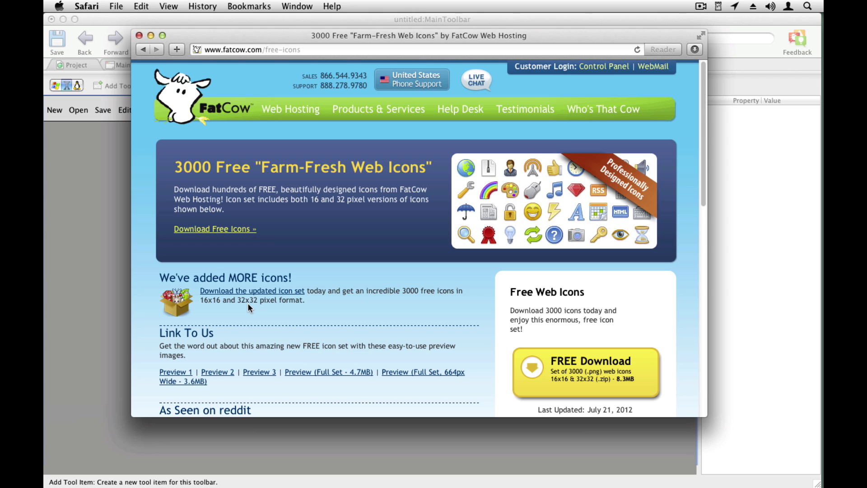
Drag the Graphics folder from Finder into the project list and expand it
{"action": "left_click", "coordinate": [97, 262]}
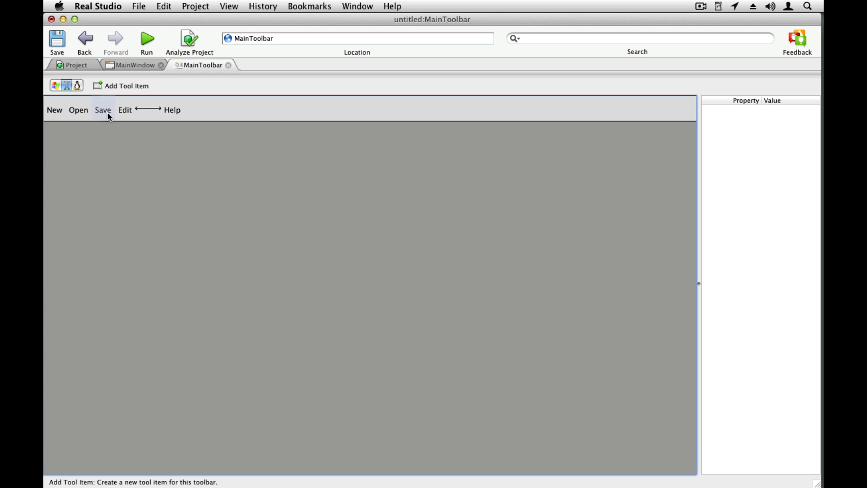
{"action": "left_click", "coordinate": [93, 61]}
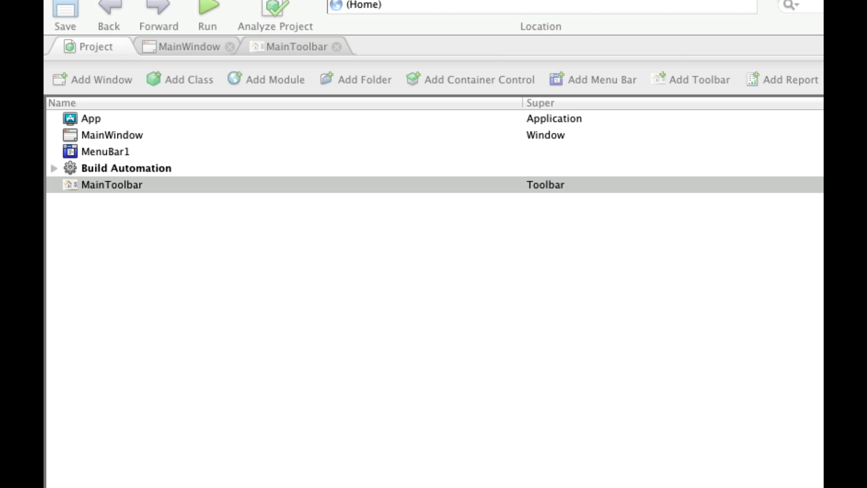
{"action": "left_click_drag", "start_coordinate": [793, 349], "coordinate": [92, 265]}
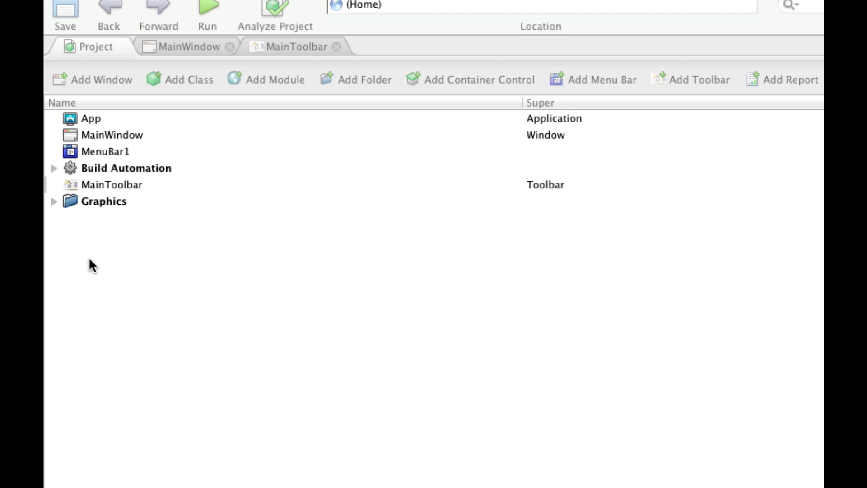
{"action": "left_click", "coordinate": [53, 198]}
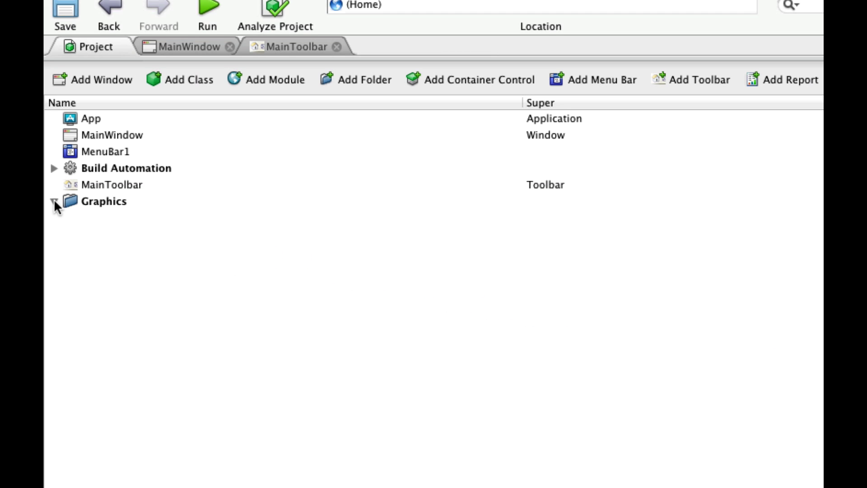
{"action": "left_click", "coordinate": [53, 202]}
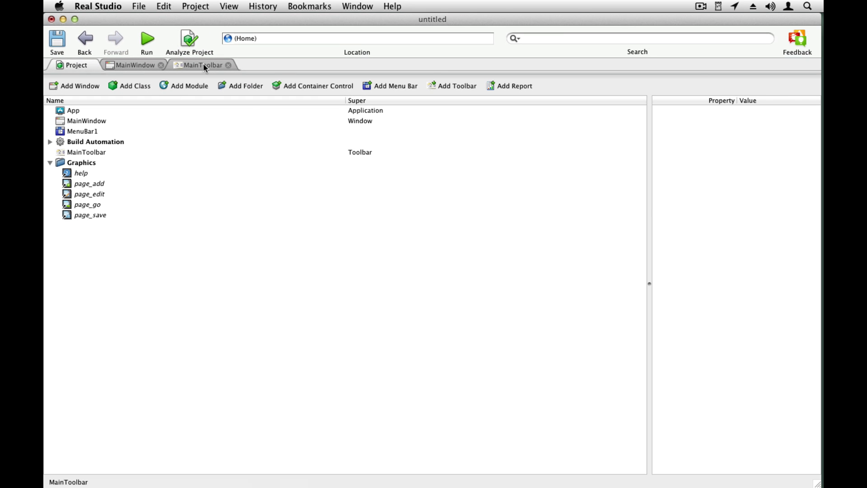
Give the New and Open toolbar items the page_add and page_go icons
{"action": "left_click", "coordinate": [203, 66]}
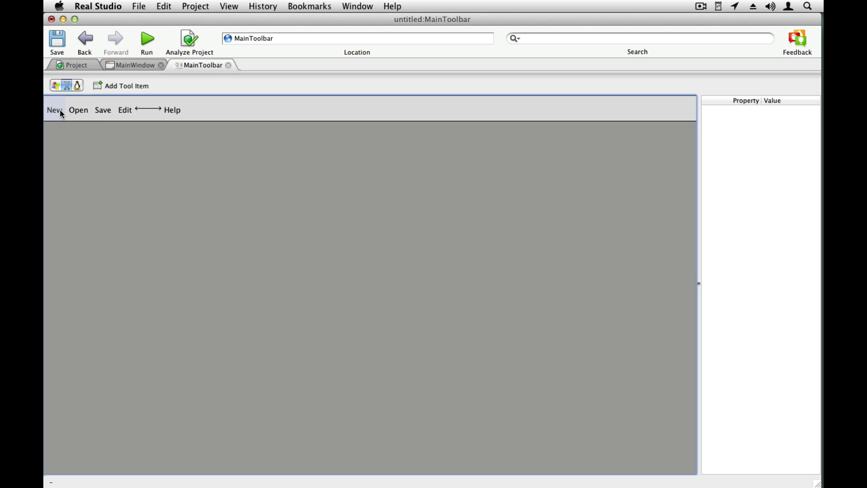
{"action": "left_click", "coordinate": [60, 112]}
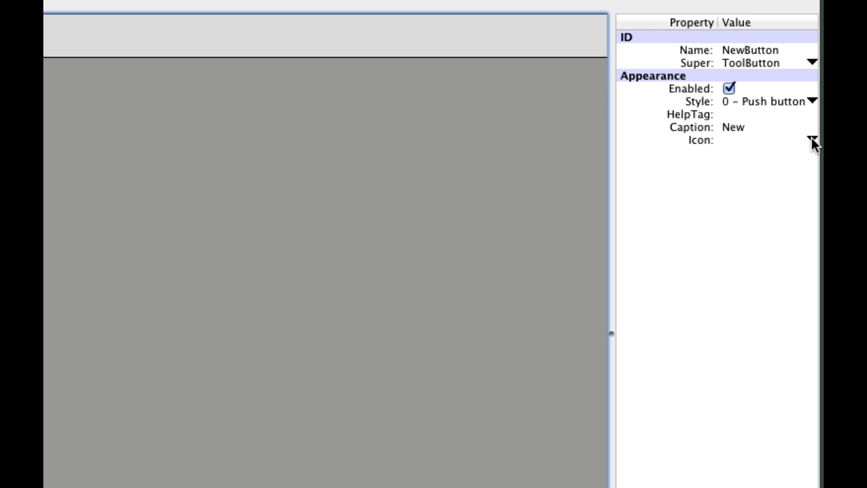
{"action": "left_click", "coordinate": [811, 139]}
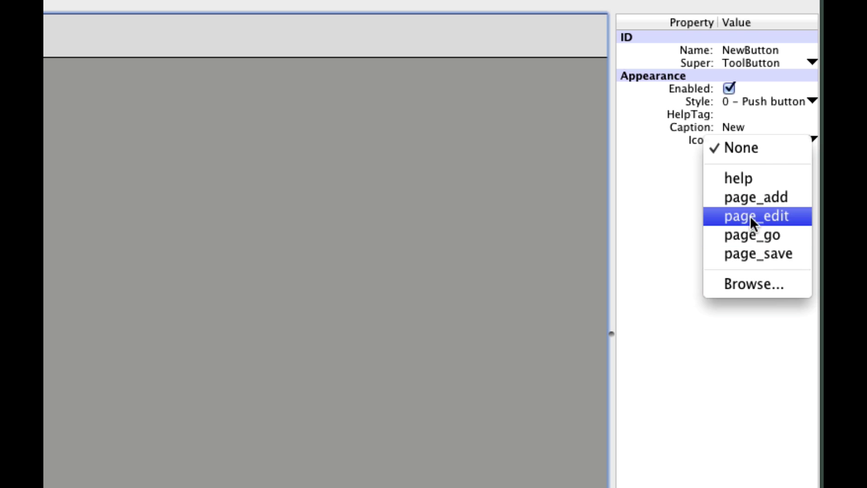
{"action": "left_click", "coordinate": [751, 198]}
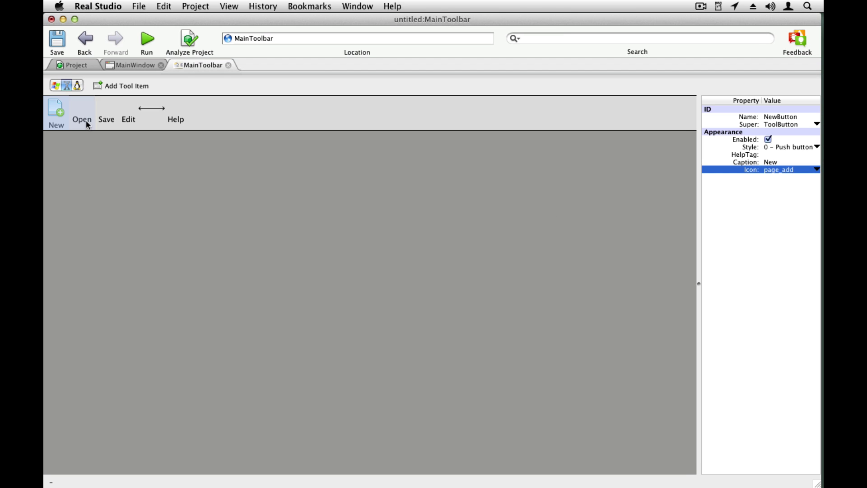
{"action": "left_click", "coordinate": [86, 124]}
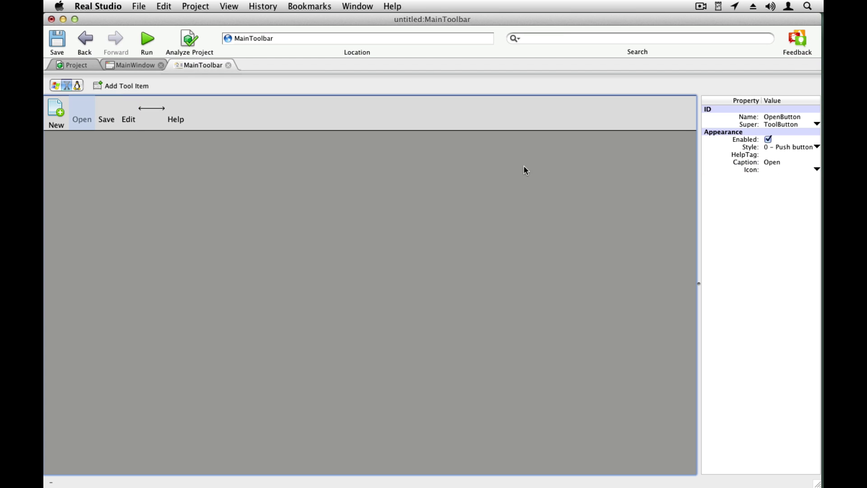
{"action": "left_click", "coordinate": [818, 170]}
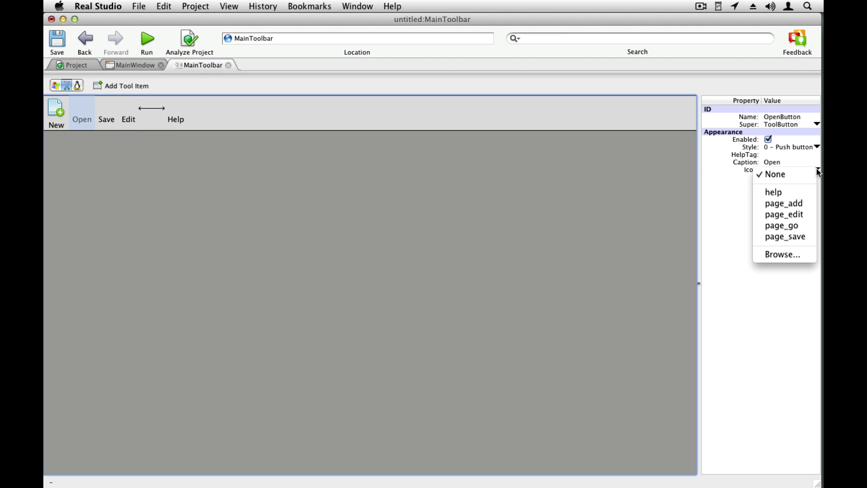
{"action": "left_click", "coordinate": [785, 226]}
Assign the page_save, page_edit and help icons to the Save, Edit and Help items
{"action": "left_click", "coordinate": [115, 123]}
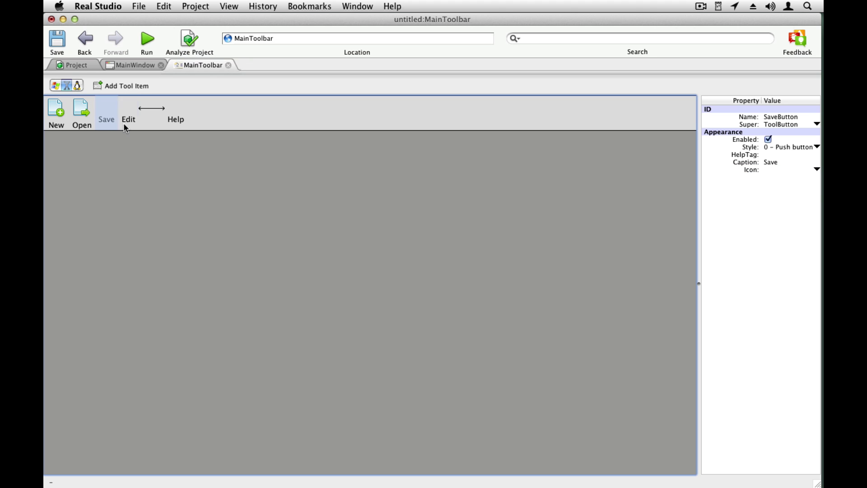
{"action": "left_click", "coordinate": [817, 171]}
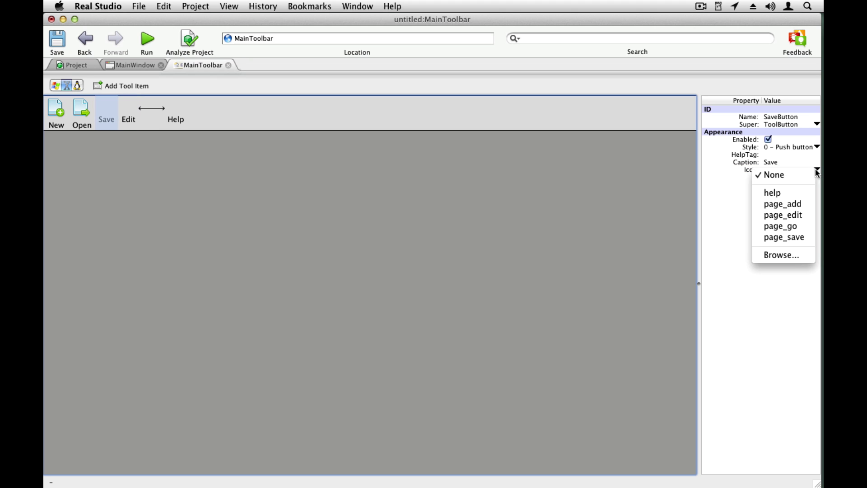
{"action": "left_click", "coordinate": [785, 237]}
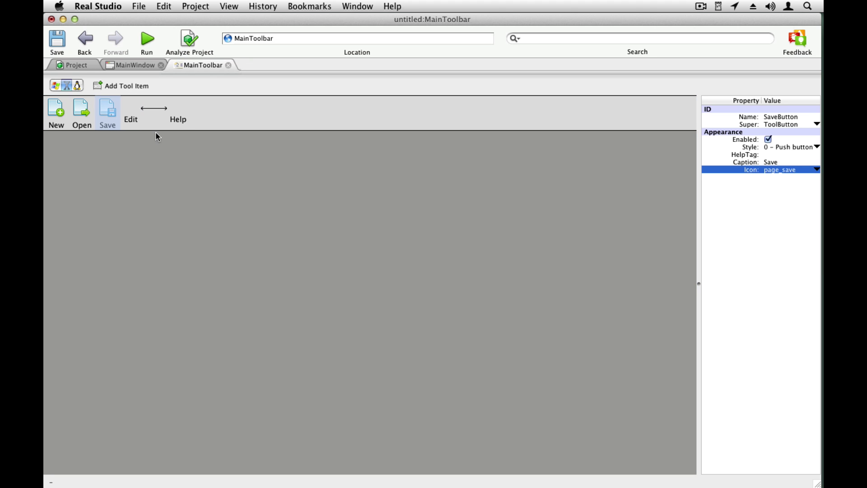
{"action": "left_click", "coordinate": [134, 121]}
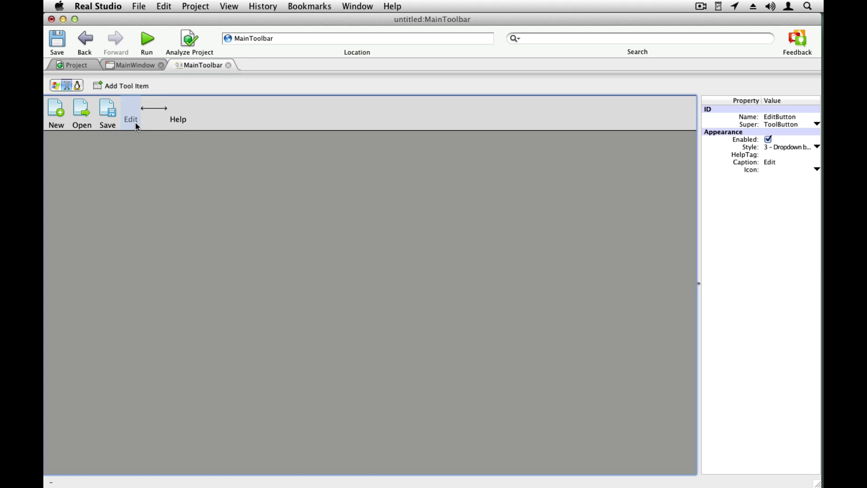
{"action": "left_click", "coordinate": [817, 170]}
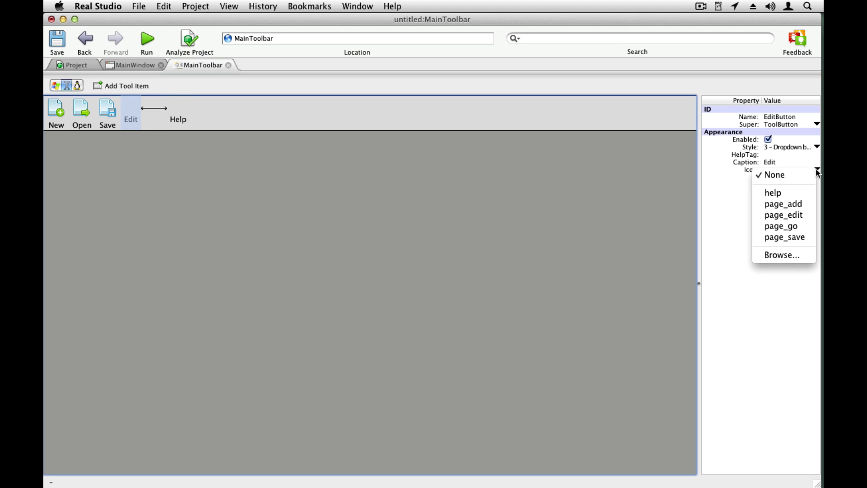
{"action": "left_click", "coordinate": [786, 214]}
{"action": "left_click", "coordinate": [183, 114]}
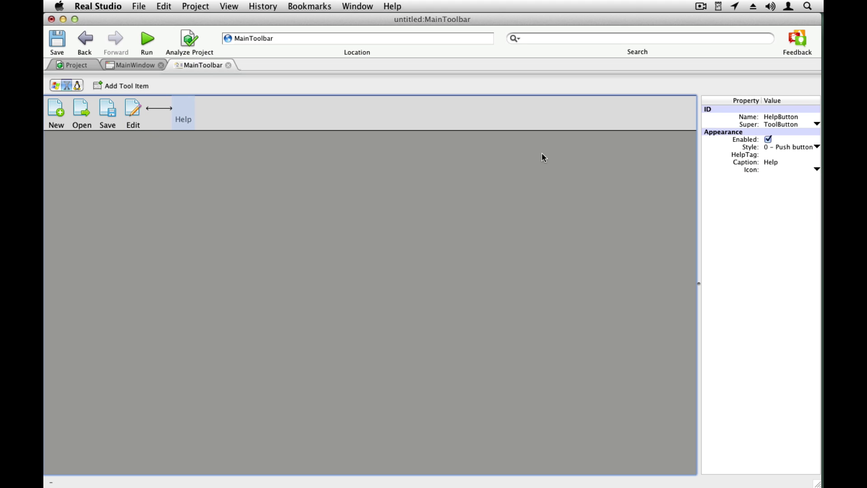
{"action": "left_click", "coordinate": [816, 170]}
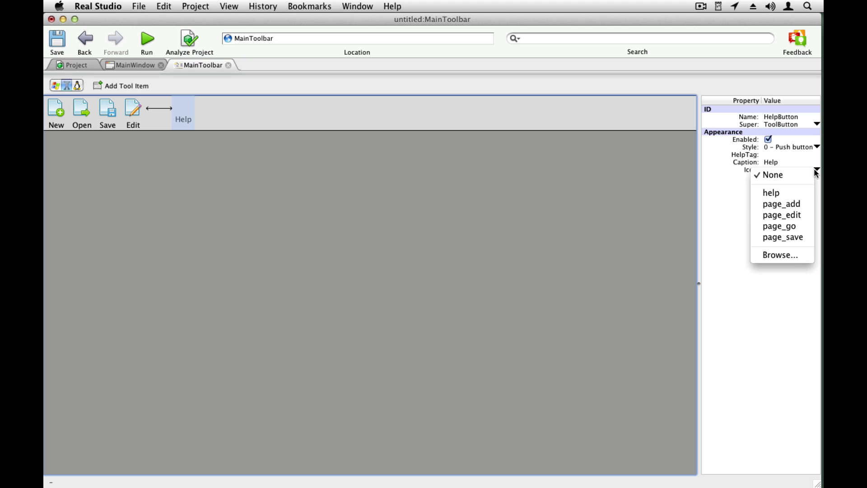
{"action": "left_click", "coordinate": [800, 193]}
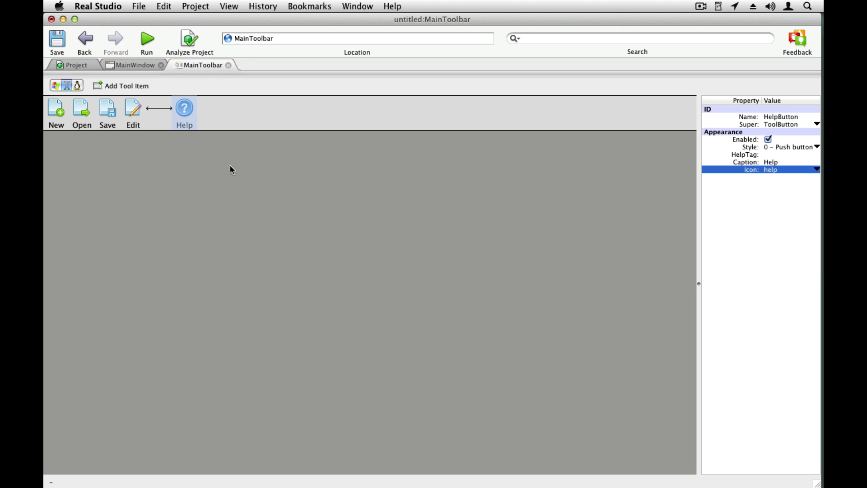
{"action": "left_click", "coordinate": [86, 64]}
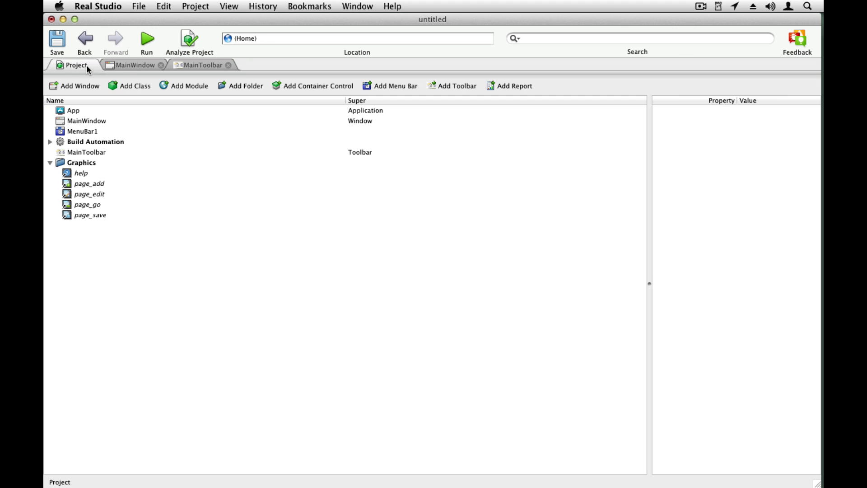
{"action": "left_click", "coordinate": [89, 111]}
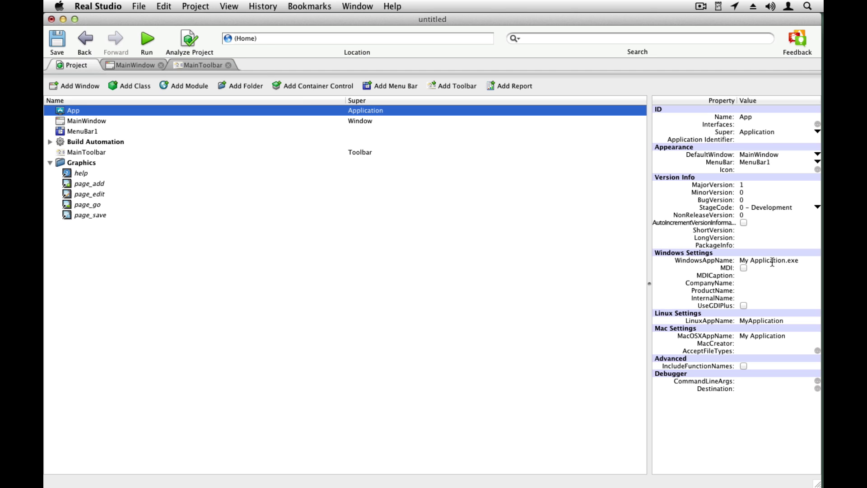
{"action": "left_click", "coordinate": [761, 337]}
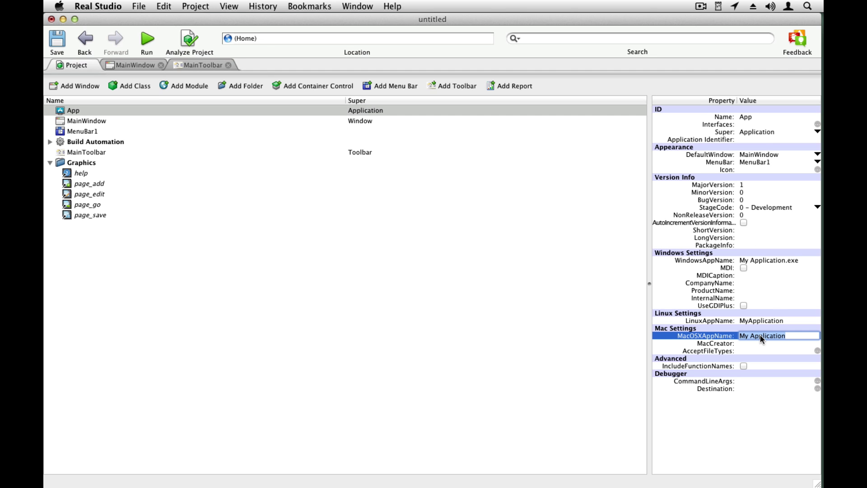
{"action": "type", "text": "TextEditor"}
{"action": "key", "text": "Return"}
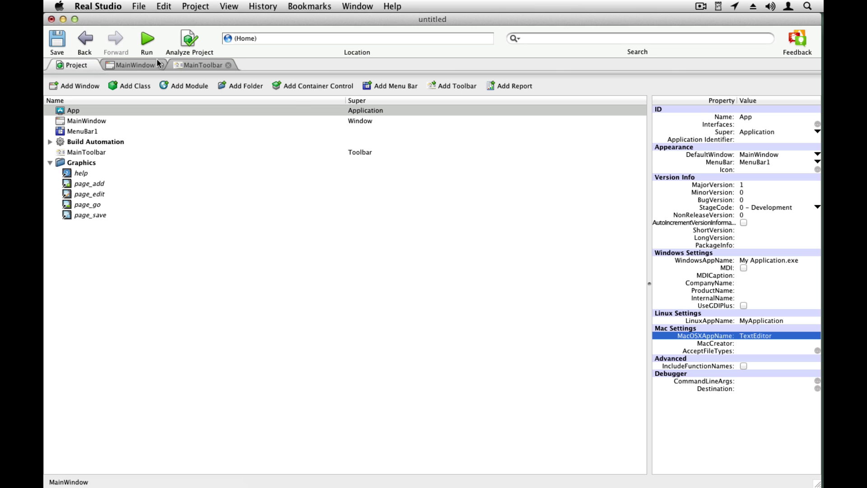
Enable a Mac OS X build using the Cocoa framework in Build Settings
{"action": "left_click", "coordinate": [195, 6]}
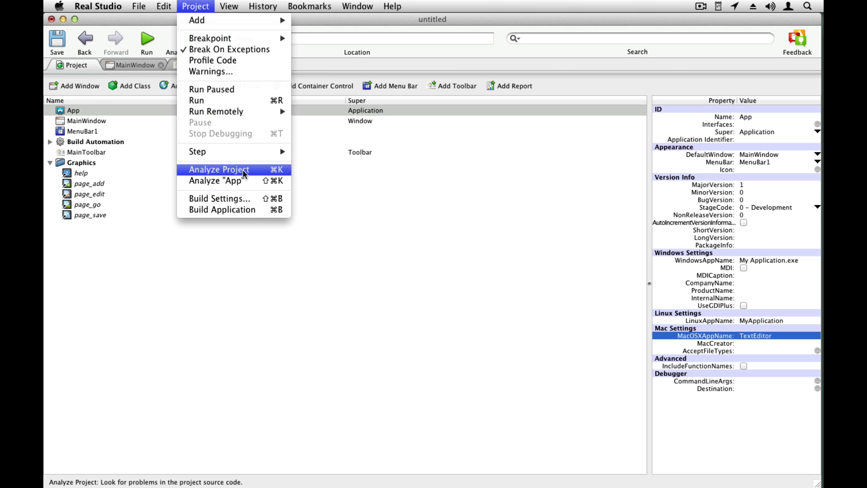
{"action": "left_click", "coordinate": [248, 198]}
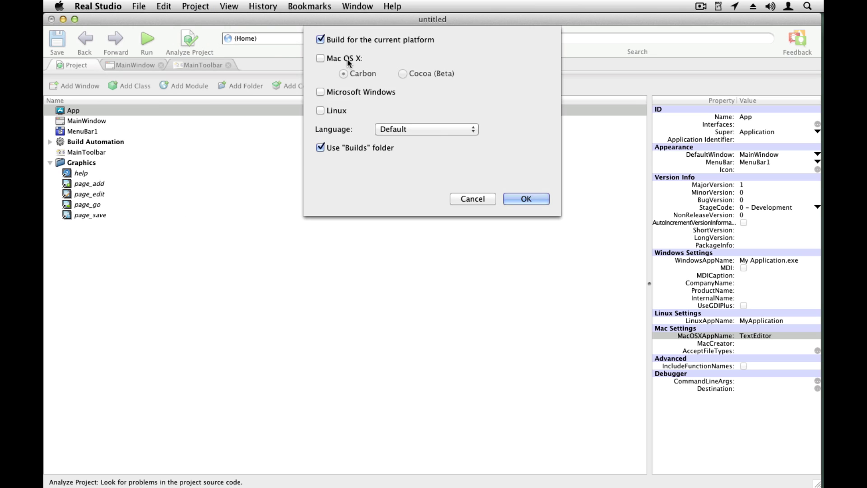
{"action": "left_click", "coordinate": [347, 60]}
{"action": "left_click", "coordinate": [404, 74]}
{"action": "left_click", "coordinate": [526, 198]}
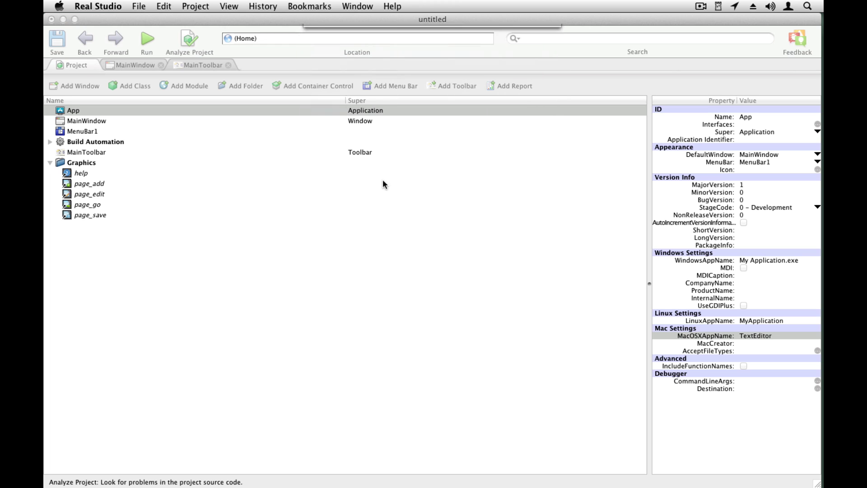
{"action": "left_click", "coordinate": [149, 38]}
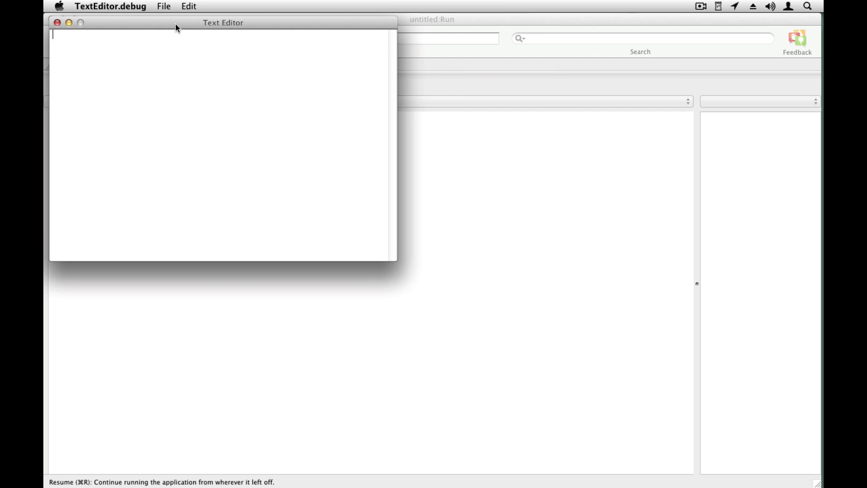
{"action": "left_click_drag", "start_coordinate": [178, 23], "coordinate": [399, 105]}
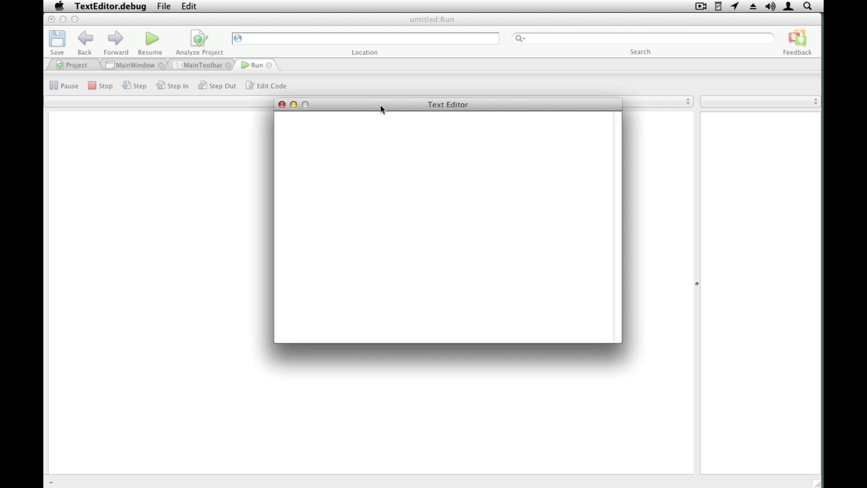
{"action": "left_click_drag", "start_coordinate": [380, 105], "coordinate": [357, 110]}
{"action": "left_click", "coordinate": [111, 8]}
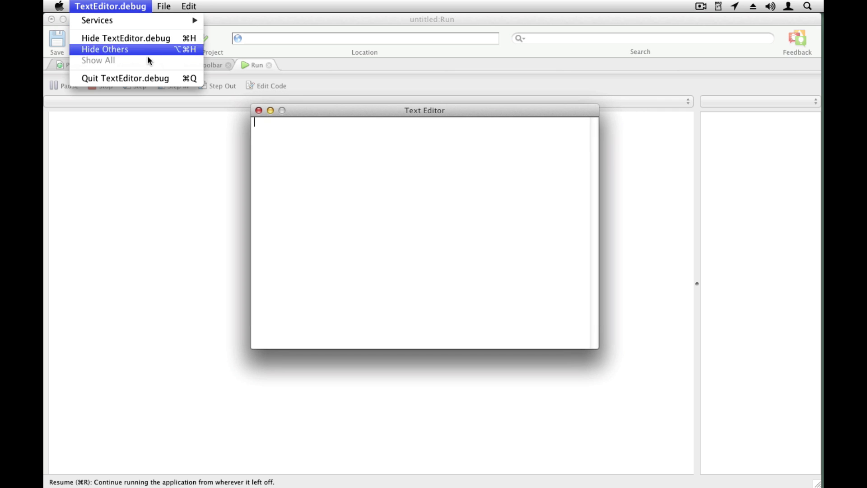
Quit the test app and drag MainToolbar from Project Controls into MainWindow's layout
{"action": "left_click", "coordinate": [161, 79]}
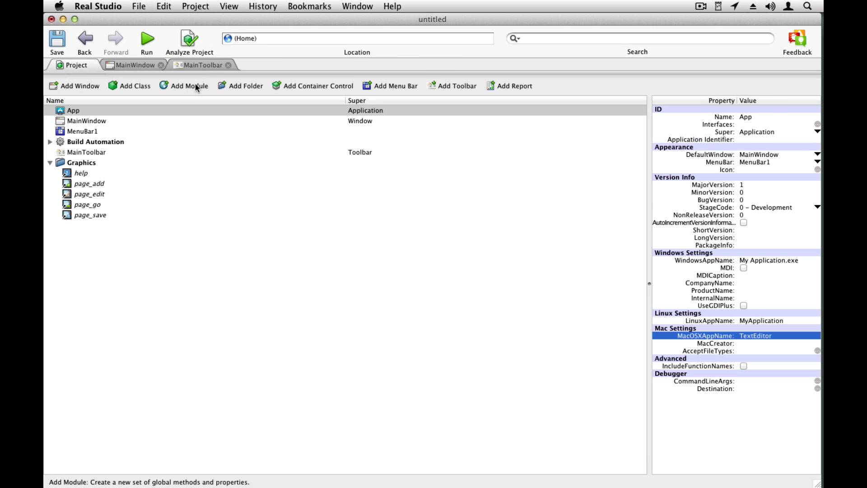
{"action": "left_click", "coordinate": [203, 65]}
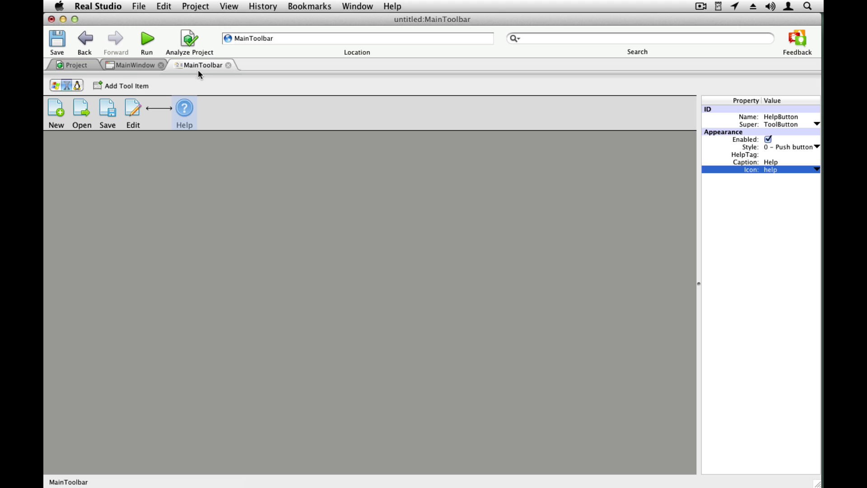
{"action": "left_click", "coordinate": [120, 66]}
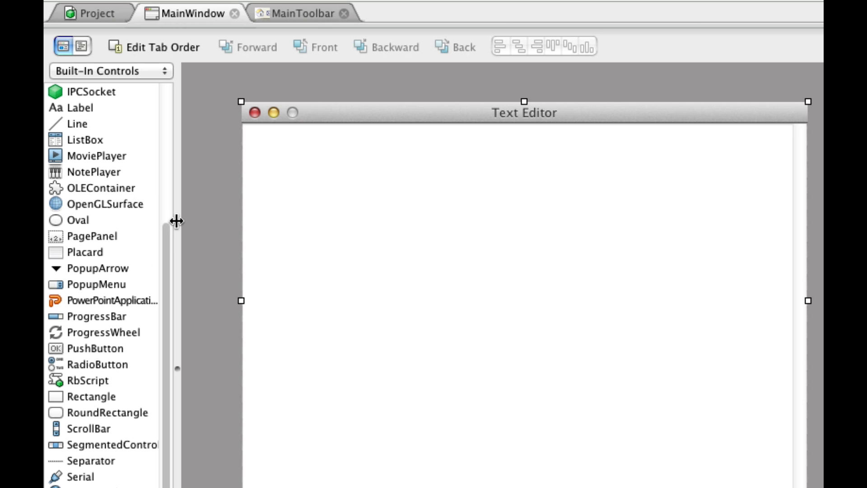
{"action": "left_click_drag", "start_coordinate": [176, 219], "coordinate": [225, 219]}
{"action": "scroll", "coordinate": [157, 144], "scroll_direction": "up", "scroll_amount": 5}
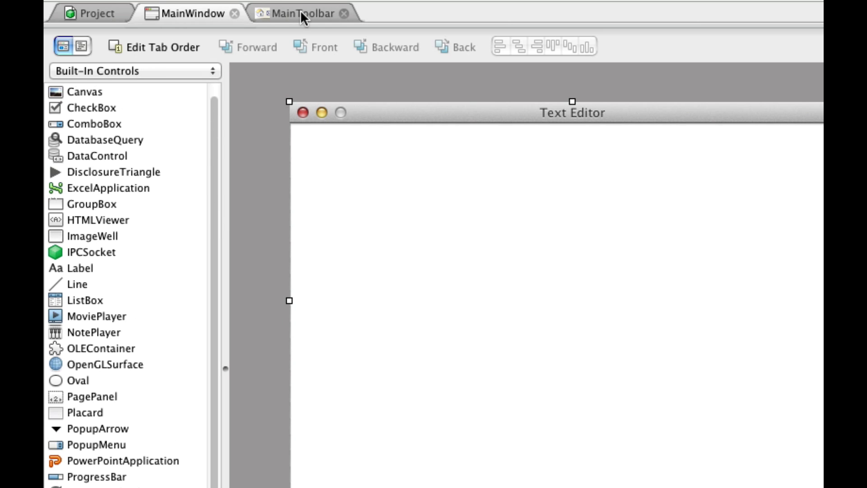
{"action": "left_click", "coordinate": [167, 70]}
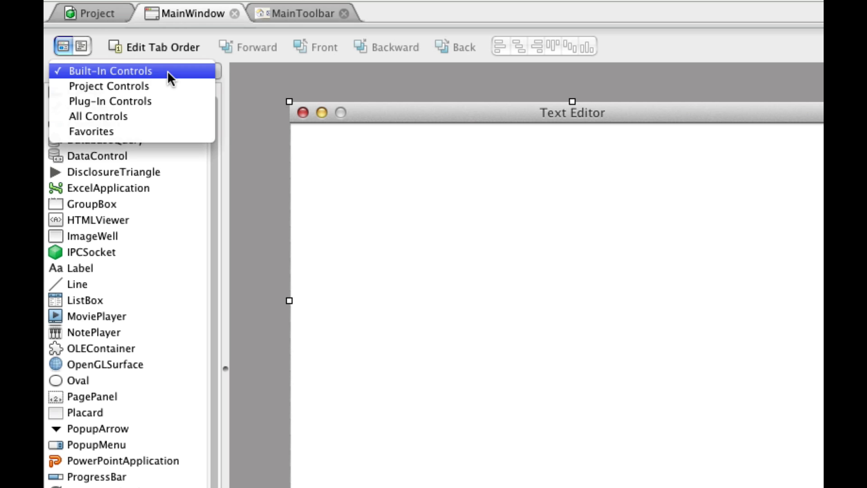
{"action": "left_click", "coordinate": [142, 85]}
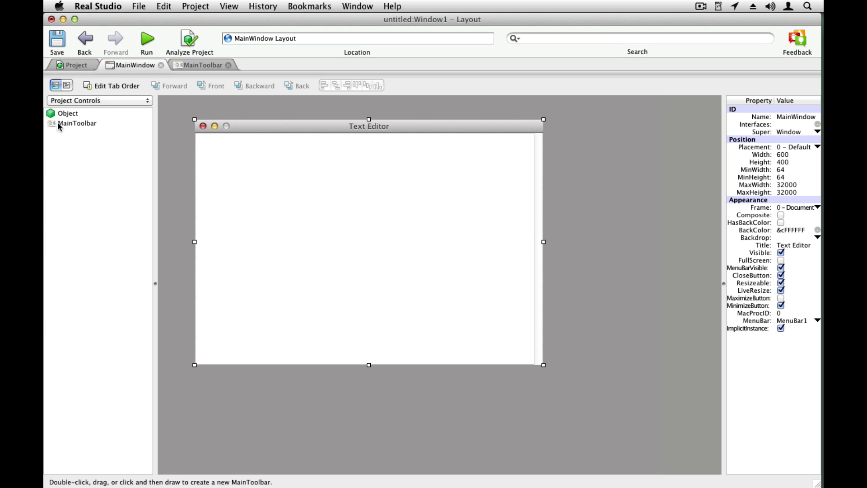
{"action": "mouse_move", "coordinate": [58, 123]}
{"action": "left_mouse_down"}
{"action": "mouse_move", "coordinate": [132, 127]}
{"action": "mouse_move", "coordinate": [217, 410]}
{"action": "mouse_move", "coordinate": [401, 450]}
{"action": "mouse_move", "coordinate": [469, 440]}
{"action": "left_mouse_up"}
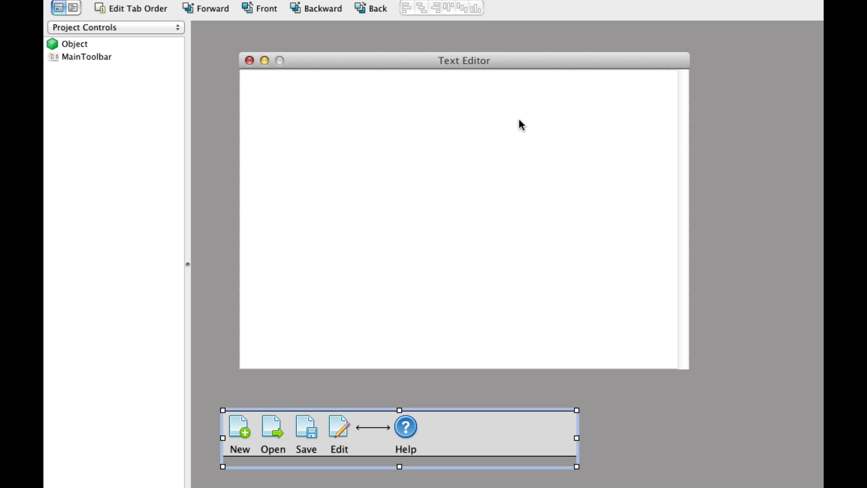
Place MainToolbar along the window top, stretch it full width, and raise the text area beneath it
{"action": "left_click", "coordinate": [470, 151]}
{"action": "left_click_drag", "start_coordinate": [464, 69], "coordinate": [463, 144]}
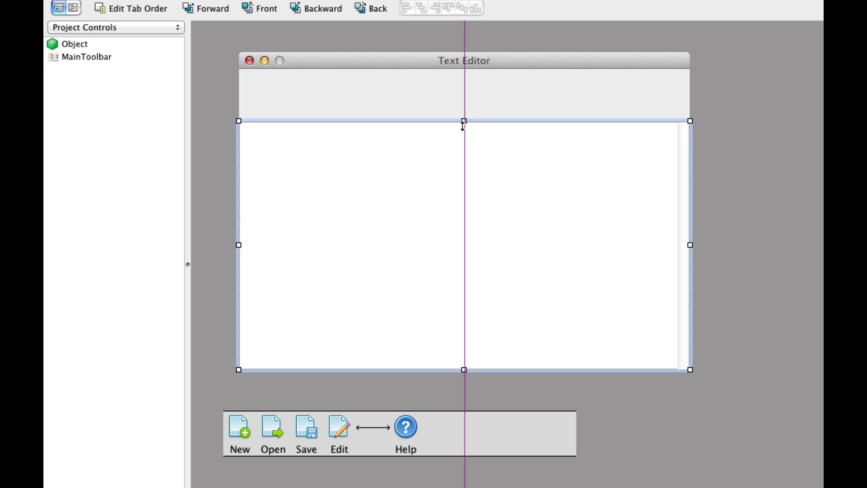
{"action": "left_click_drag", "start_coordinate": [457, 415], "coordinate": [472, 78]}
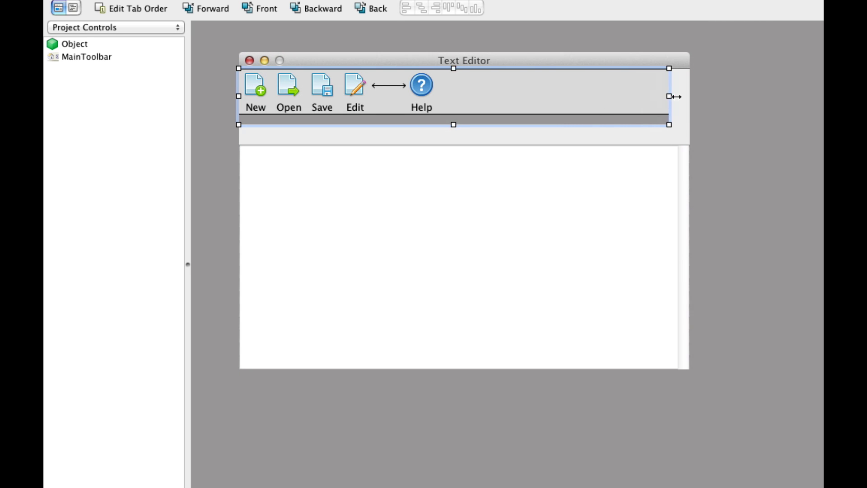
{"action": "left_click_drag", "start_coordinate": [591, 97], "coordinate": [690, 96]}
{"action": "left_click", "coordinate": [544, 167]}
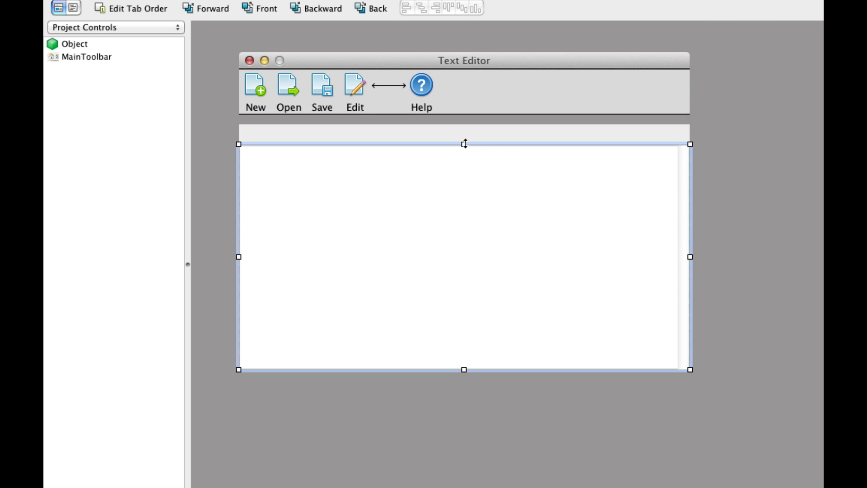
{"action": "left_click_drag", "start_coordinate": [464, 143], "coordinate": [464, 117]}
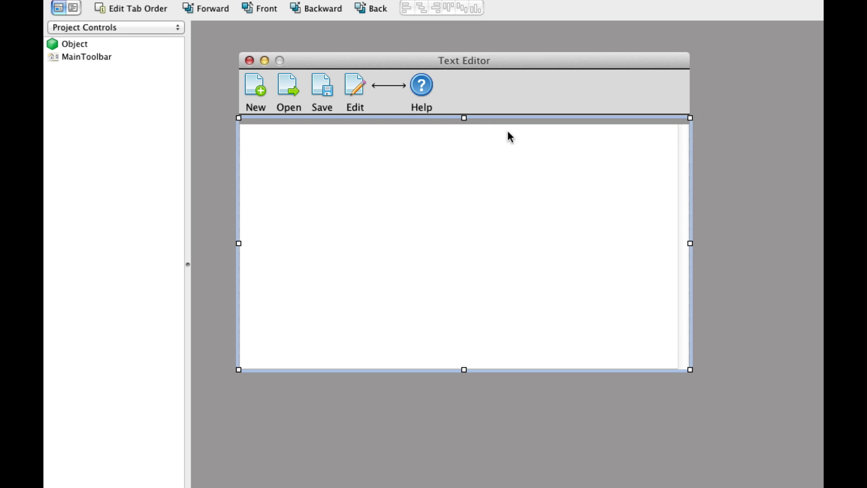
{"action": "left_click", "coordinate": [748, 115]}
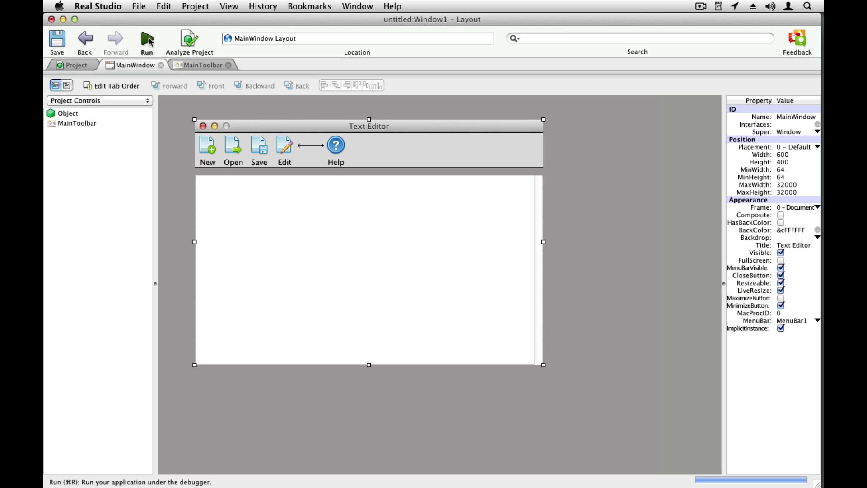
Build and run the text editor, then quit TextEditor.debug
{"action": "left_click", "coordinate": [150, 39]}
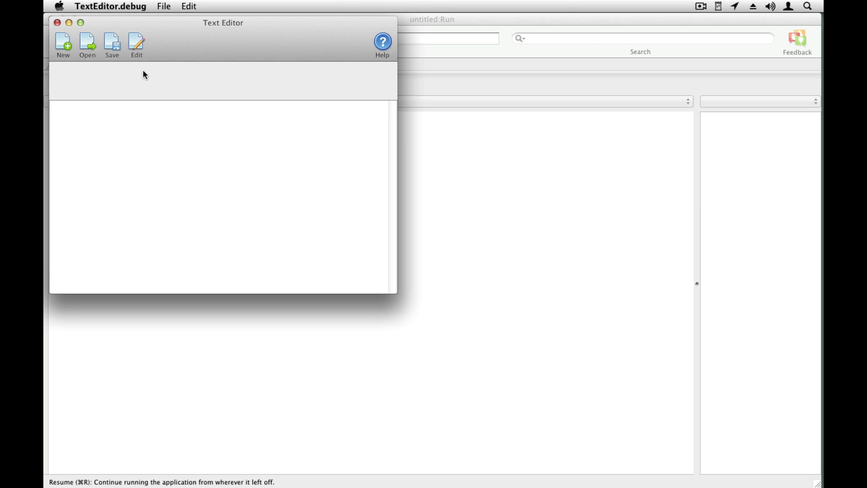
{"action": "left_click", "coordinate": [126, 9]}
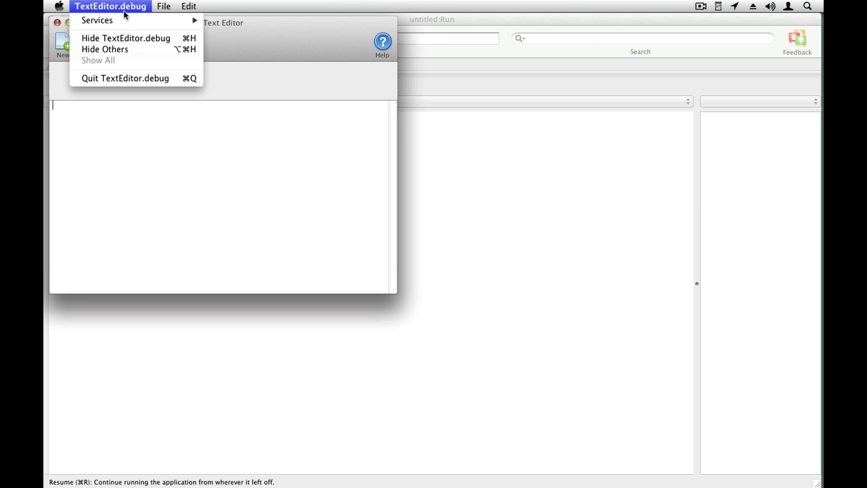
{"action": "left_click", "coordinate": [144, 80]}
Move MainToolbar1 below the window and extend EditArea up to the window top
{"action": "left_click", "coordinate": [369, 151]}
{"action": "mouse_move", "coordinate": [369, 151]}
{"action": "left_mouse_down"}
{"action": "mouse_move", "coordinate": [359, 394]}
{"action": "mouse_move", "coordinate": [342, 409]}
{"action": "left_mouse_up"}
{"action": "left_click", "coordinate": [359, 258]}
{"action": "left_click_drag", "start_coordinate": [369, 176], "coordinate": [371, 132]}
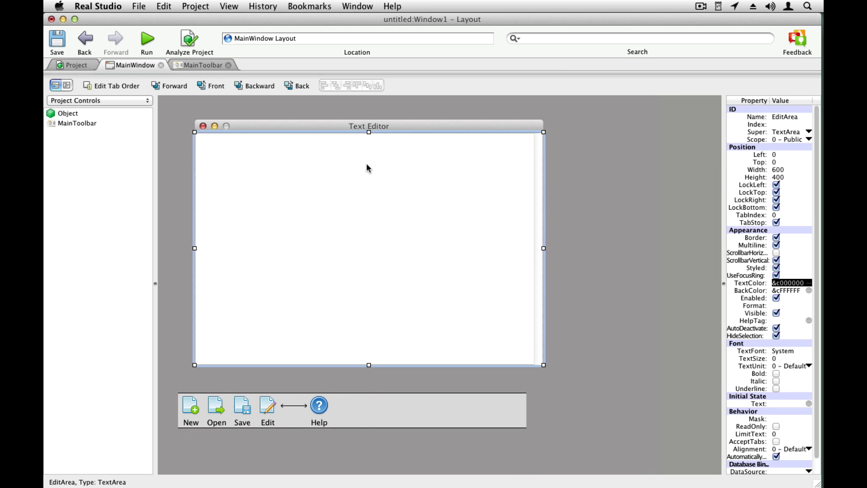
{"action": "left_click", "coordinate": [149, 41]}
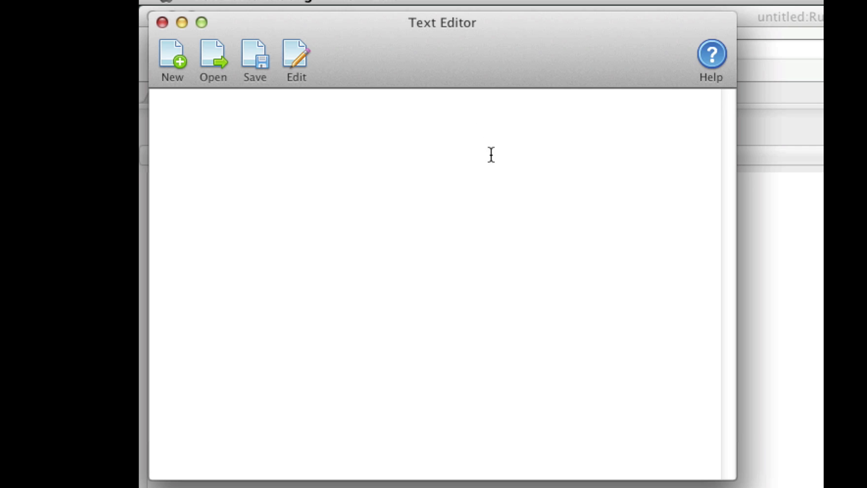
{"action": "mouse_move", "coordinate": [731, 478]}
{"action": "left_mouse_down"}
{"action": "mouse_move", "coordinate": [622, 427]}
{"action": "mouse_move", "coordinate": [761, 478]}
{"action": "left_mouse_up"}
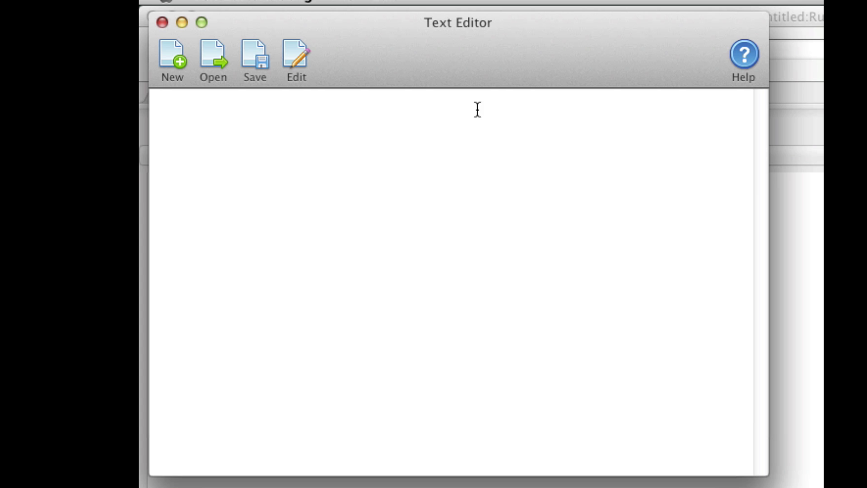
{"action": "left_click_drag", "start_coordinate": [468, 60], "coordinate": [518, 76]}
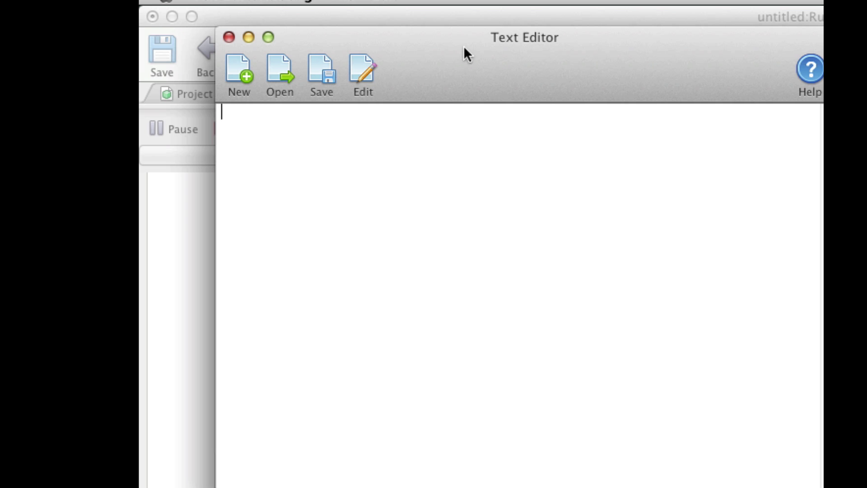
{"action": "left_click", "coordinate": [109, 6]}
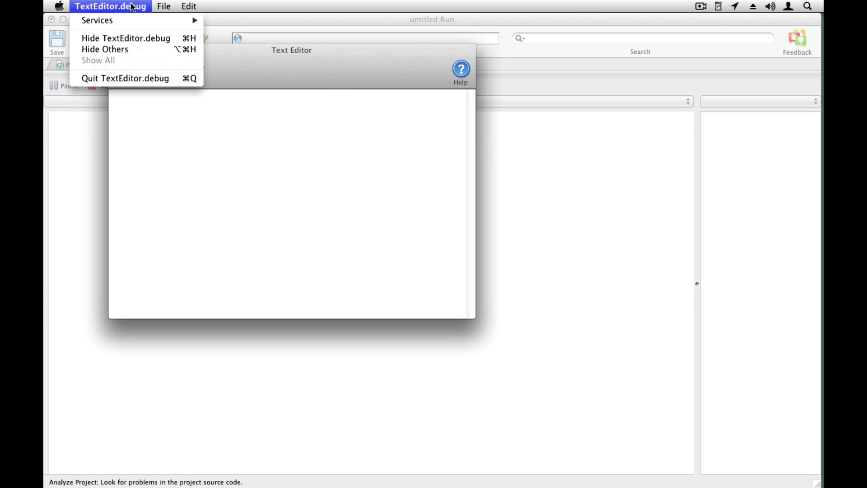
{"action": "left_click", "coordinate": [158, 79]}
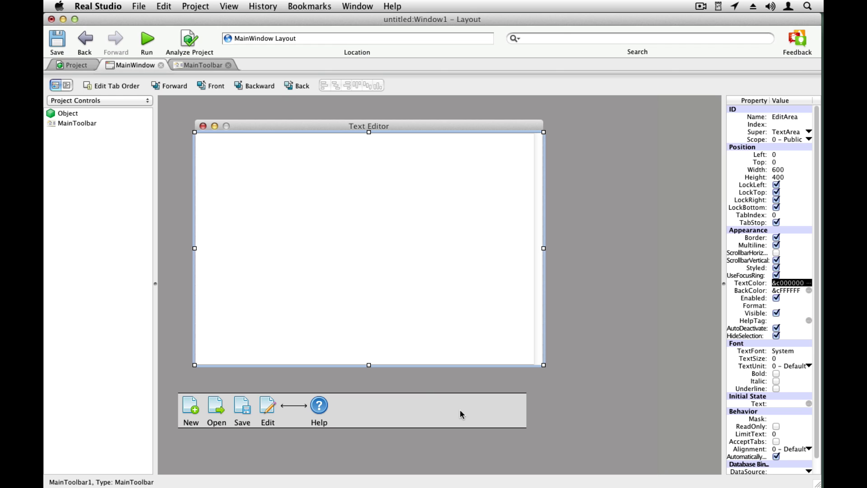
{"action": "left_click", "coordinate": [843, 406]}
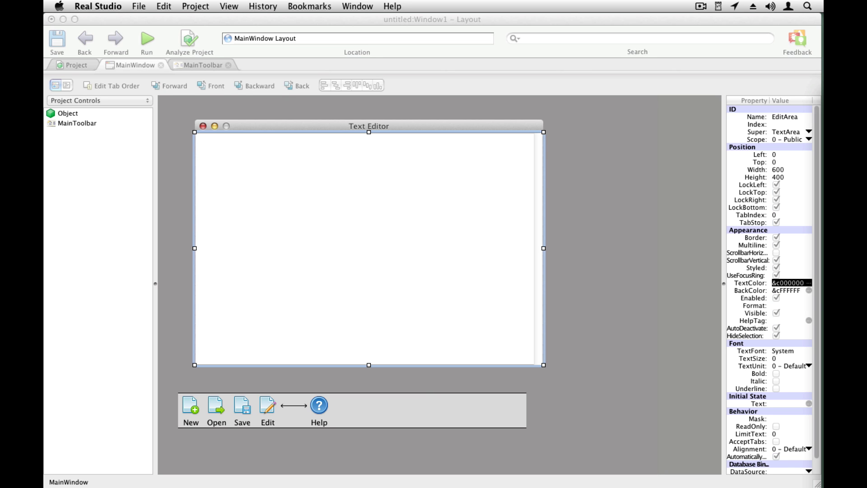
{"action": "left_click", "coordinate": [341, 396]}
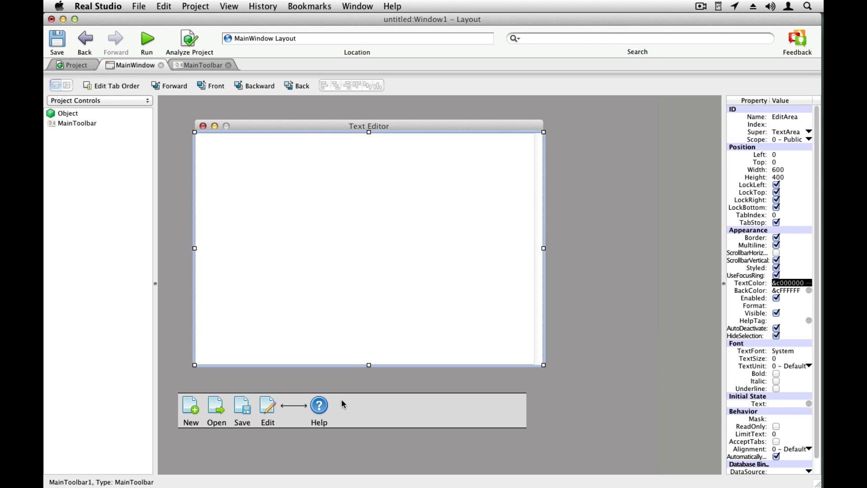
Paste the Cut, Copy, Paste and Select All menu code into MainToolbar1's Open event
{"action": "double_click", "coordinate": [344, 405]}
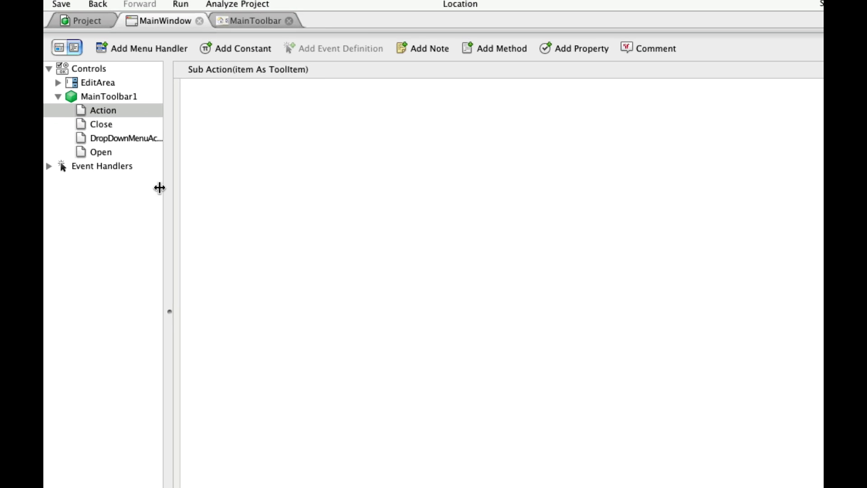
{"action": "left_click_drag", "start_coordinate": [191, 144], "coordinate": [273, 152]}
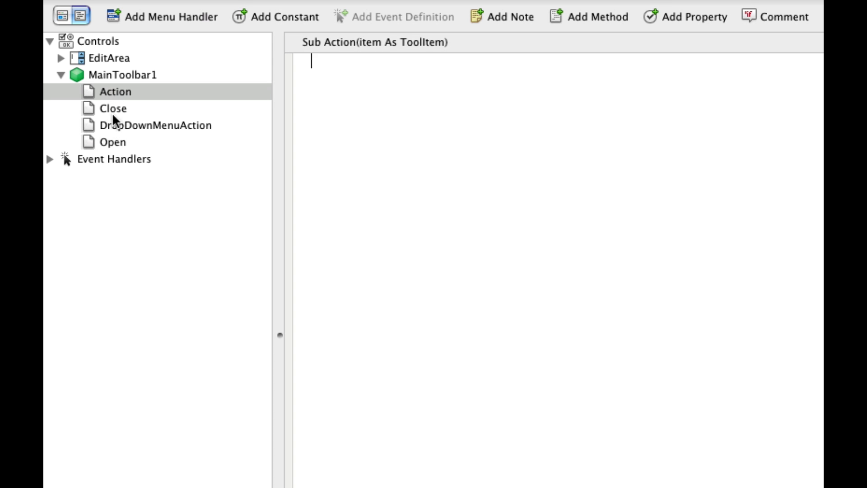
{"action": "left_click", "coordinate": [107, 144]}
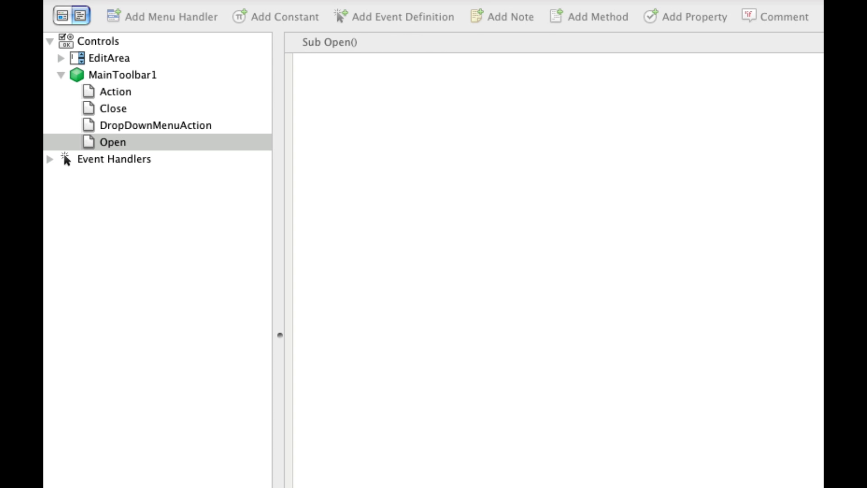
{"action": "left_click", "coordinate": [372, 82]}
{"action": "left_click", "coordinate": [382, 130]}
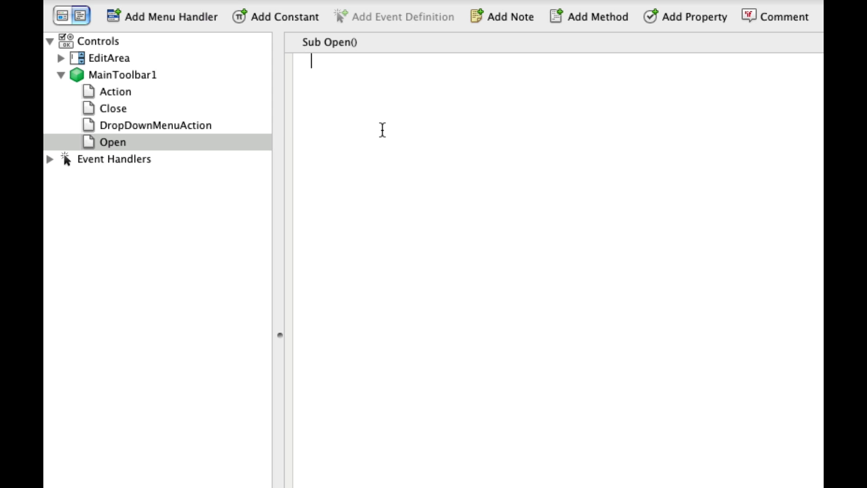
{"action": "type", "text": "Dim baseMenu As New MenuItem Dim m as MenuItem  m = New MenuItem(\"Cut\") baseMenu.Append(m) m = New MenuItem(\"Copy\") baseMenu.Append(m) m = New MenuItem(\"Paste\") baseMenu.Append(m) m = New MenuItem(\"Select All\") baseMenu.Append(m)  Me.EditButton.DropDownMenu = baseMenu"}
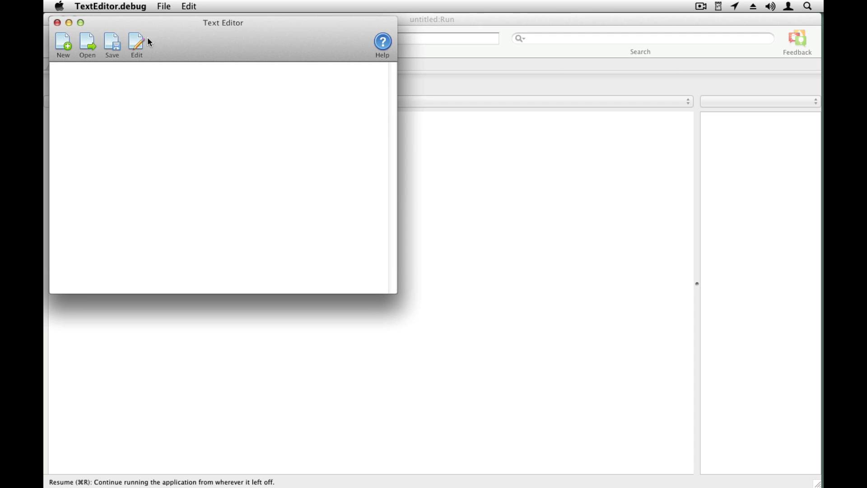
{"action": "left_click", "coordinate": [138, 43]}
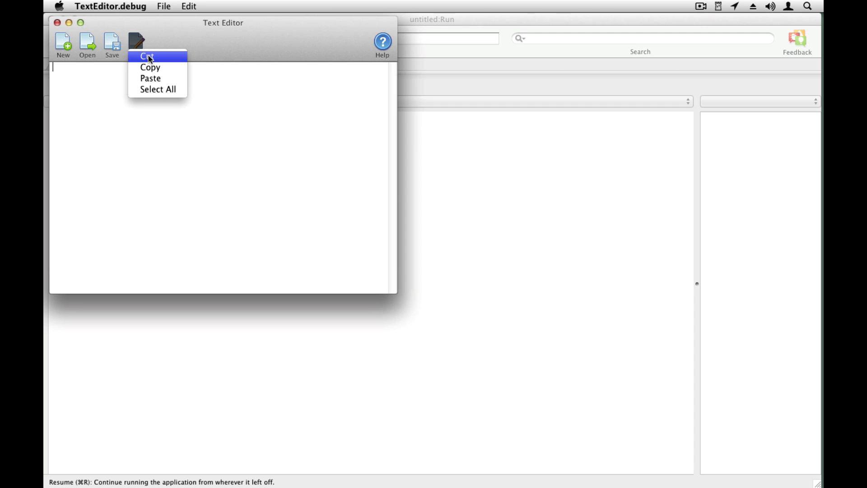
{"action": "left_click", "coordinate": [151, 57]}
{"action": "left_click", "coordinate": [151, 68]}
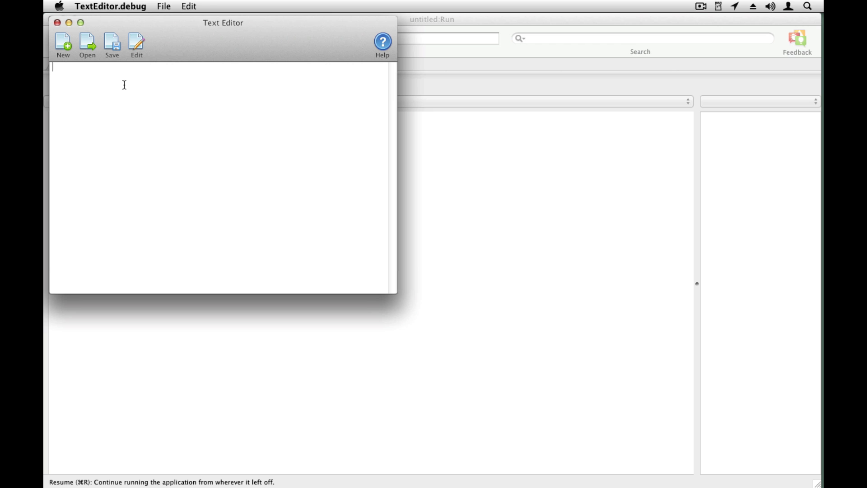
{"action": "type", "text": "dsds"}
{"action": "left_click", "coordinate": [135, 48]}
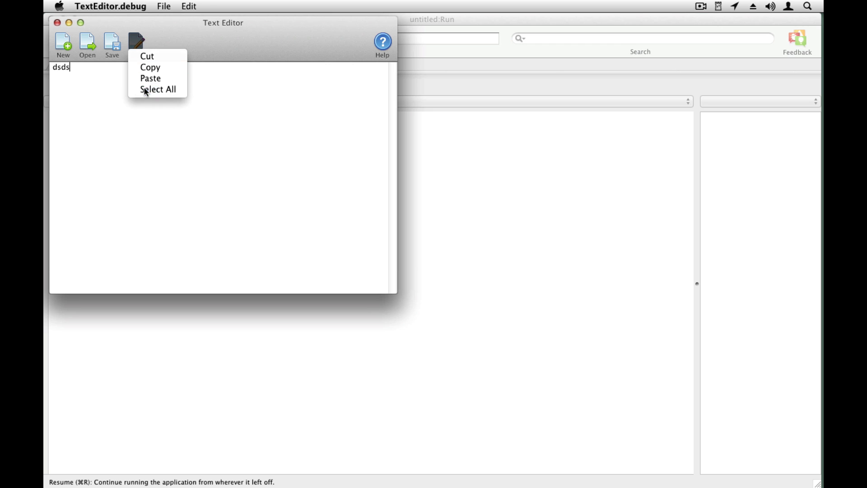
{"action": "left_click", "coordinate": [144, 91]}
{"action": "left_click", "coordinate": [120, 9]}
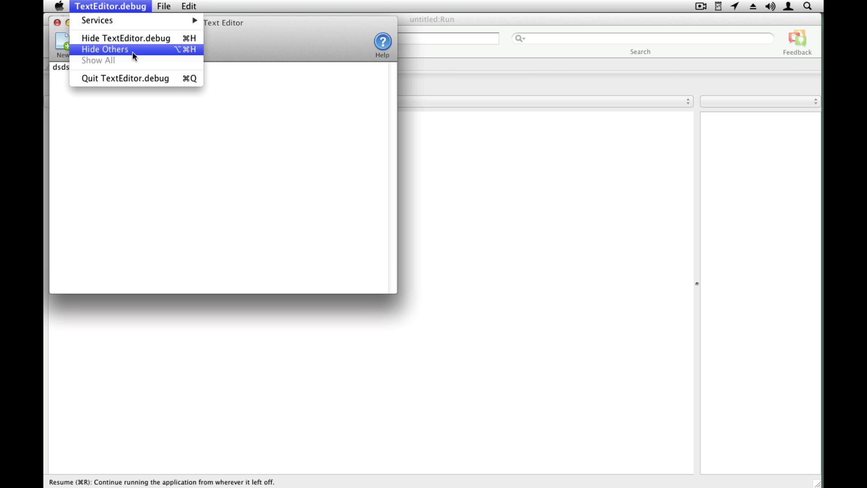
{"action": "left_click", "coordinate": [143, 75]}
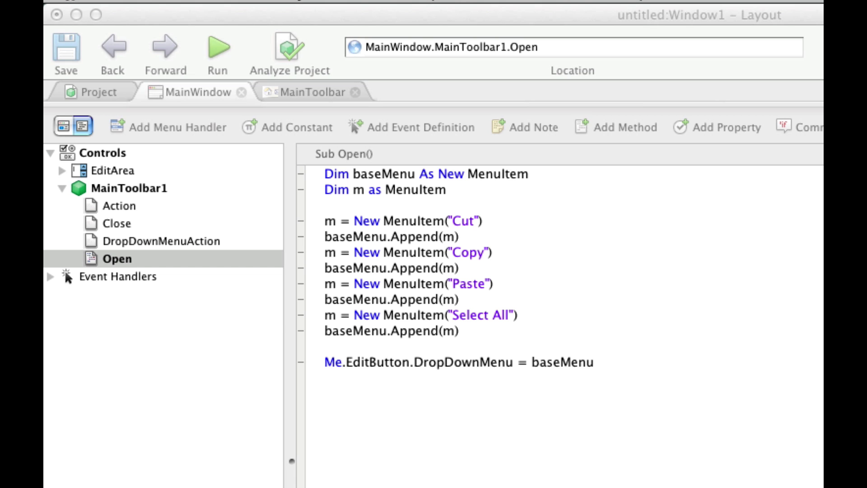
Add MsgBox("Help!") under Case "HelpButton" in MainToolbar1's Action event
{"action": "left_click", "coordinate": [124, 203]}
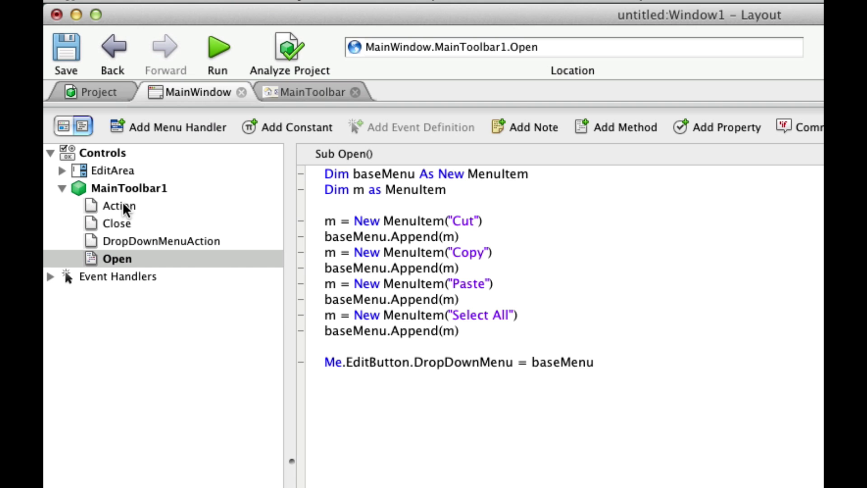
{"action": "left_click", "coordinate": [123, 206]}
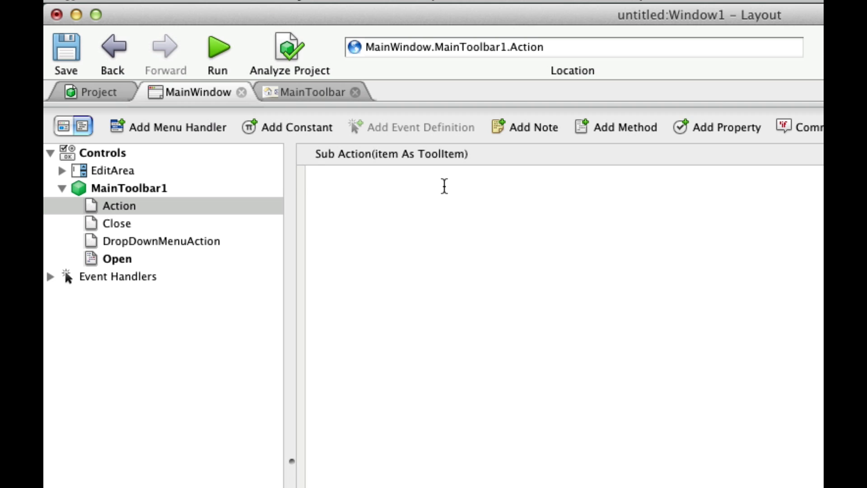
{"action": "type", "text": "Select Case item.Name"}
{"action": "key", "text": "Return"}
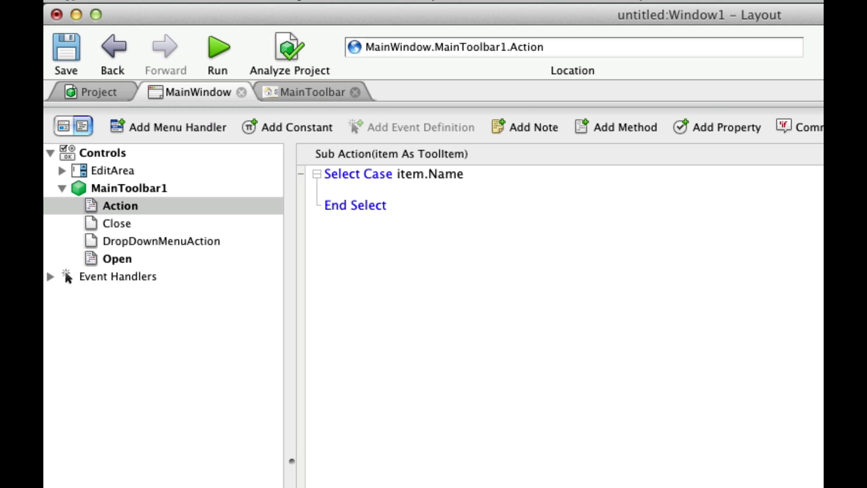
{"action": "type", "text": "Case \"NewButton\""}
{"action": "key", "text": "Return"}
{"action": "key", "text": "Return"}
{"action": "type", "text": "Case \"OpenButton\""}
{"action": "key", "text": "Return"}
{"action": "type", "text": "Case \"SaveButton\""}
{"action": "key", "text": "Return"}
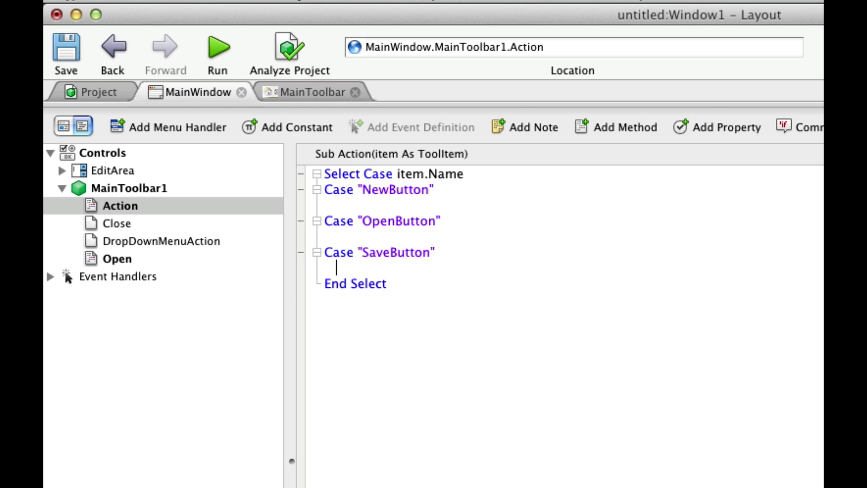
{"action": "type", "text": "Case \"HelpButton\""}
{"action": "key", "text": "Return"}
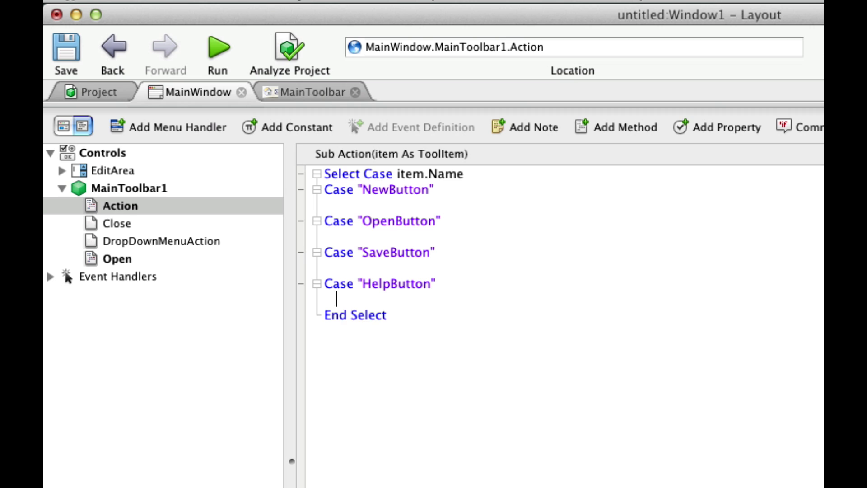
{"action": "type", "text": "MsgBox(\"Help!\")"}
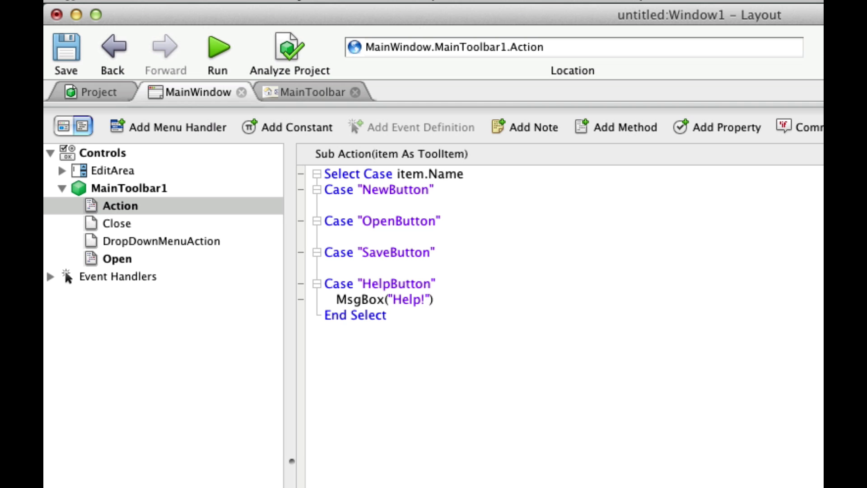
{"action": "key", "text": "Return"}
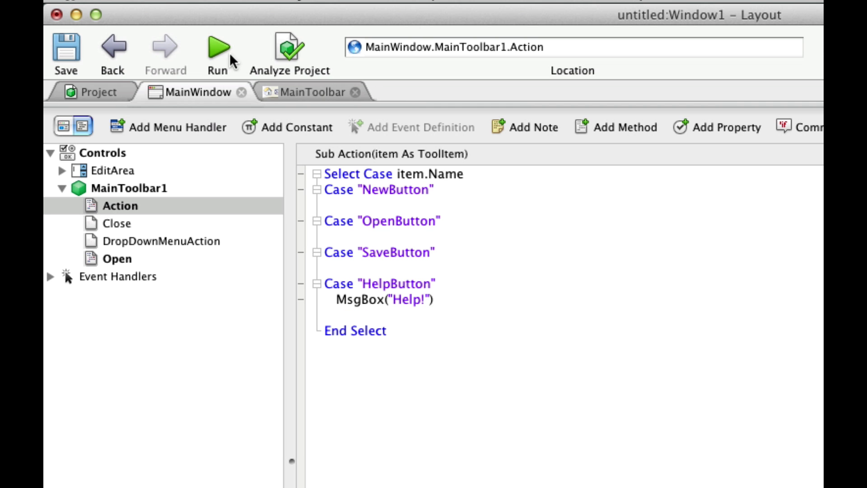
{"action": "left_click", "coordinate": [209, 49]}
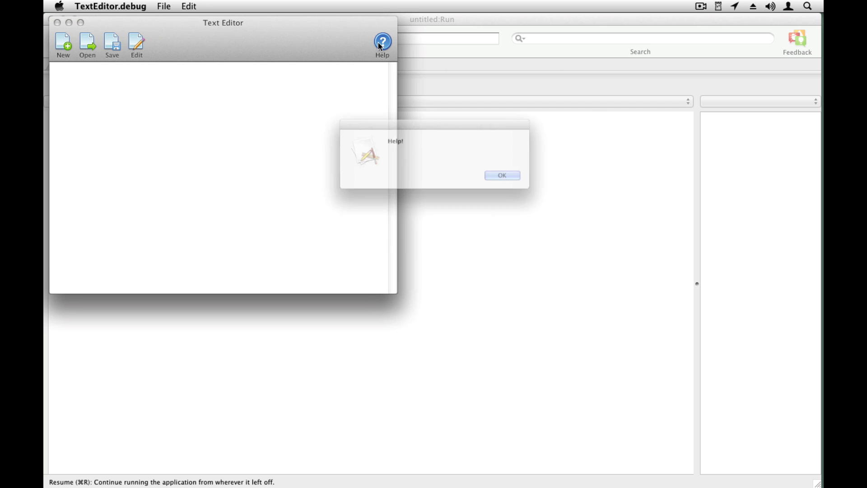
{"action": "left_click", "coordinate": [382, 42]}
{"action": "left_click", "coordinate": [522, 182]}
{"action": "left_click", "coordinate": [138, 6]}
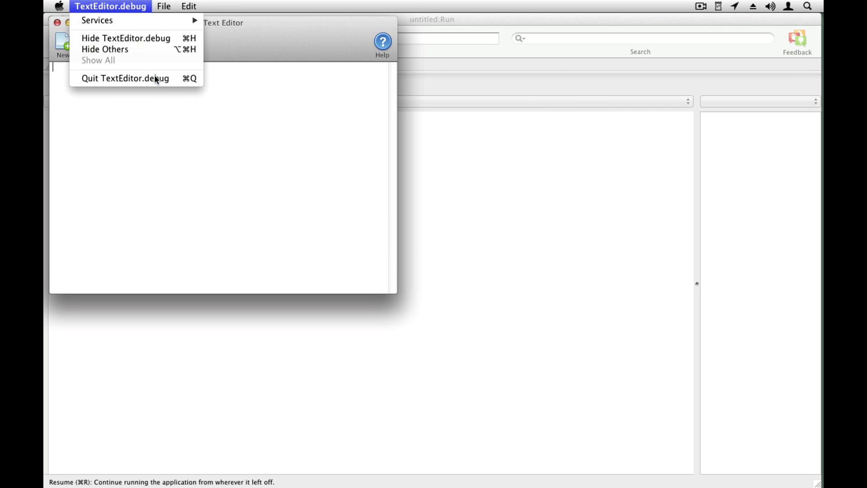
{"action": "left_click", "coordinate": [156, 74]}
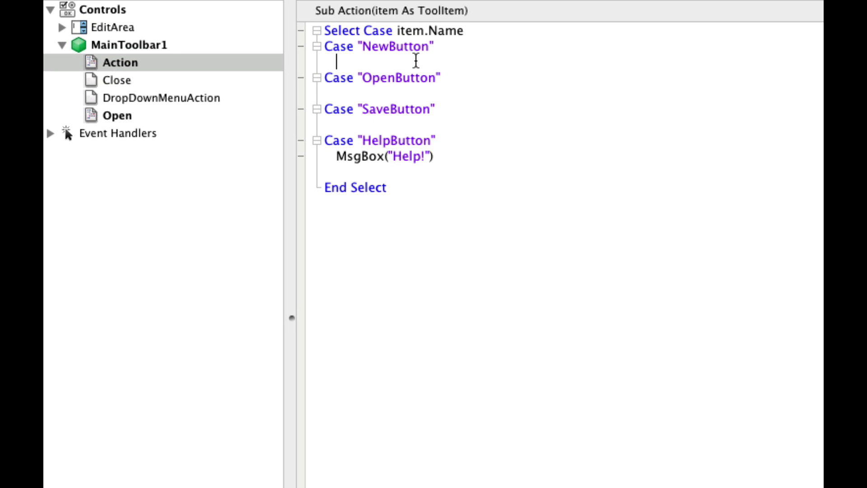
{"action": "type", "text": "Dim m As New "}
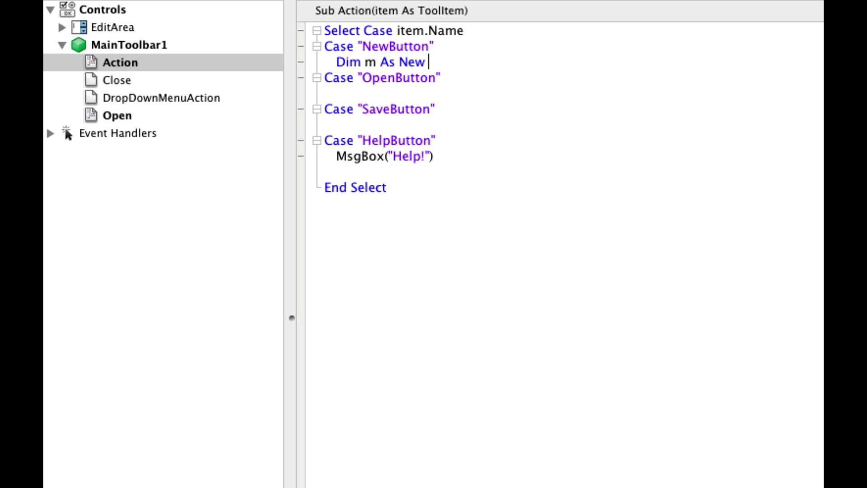
{"action": "type", "text": "MainW"}
Make the NewButton case show a new window with Dim m As New MainWindow and m.Show
{"action": "key", "text": "Tab"}
{"action": "key", "text": "Return"}
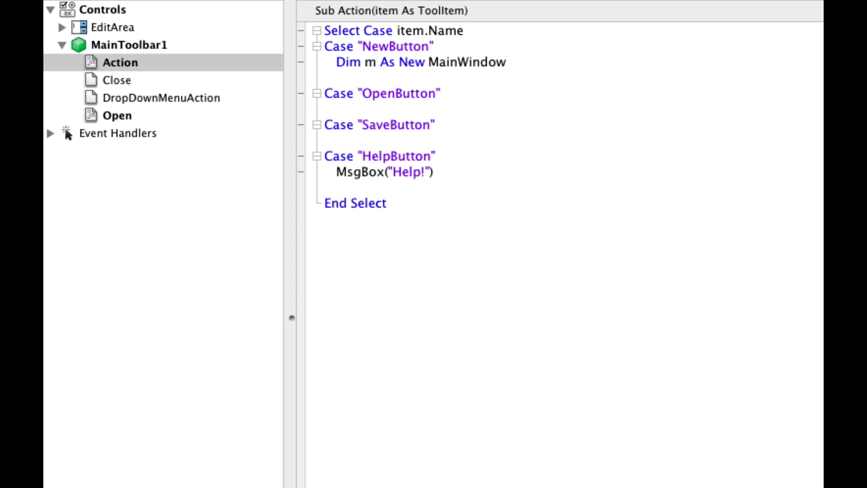
{"action": "type", "text": "m.Sh"}
{"action": "key", "text": "Tab"}
{"action": "key", "text": "Return"}
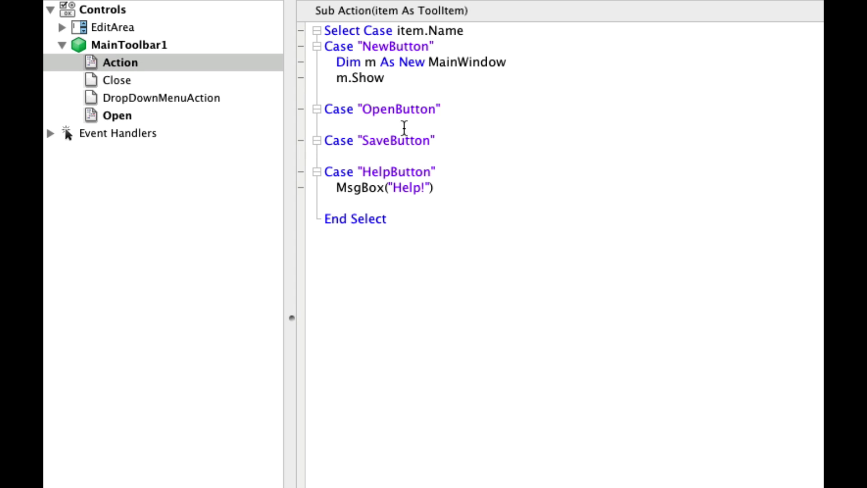
{"action": "key", "text": "Return"}
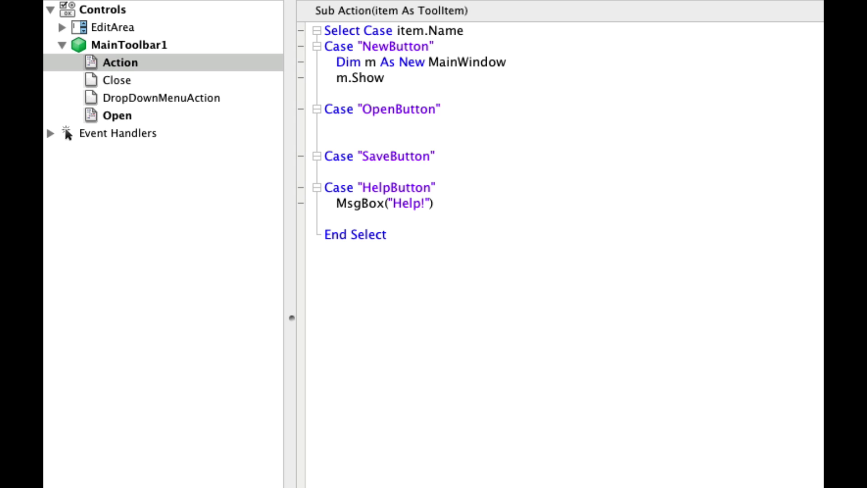
{"action": "type", "text": "Dim f As FolderItem"}
Start the OpenButton case by picking a file with GetOpenFolderItem
{"action": "key", "text": "Return"}
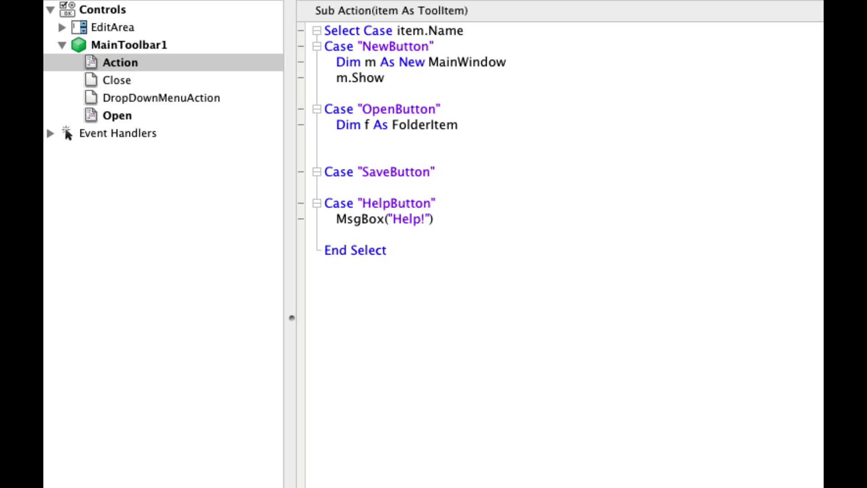
{"action": "type", "text": "f = GetOpen"}
{"action": "key", "text": "Tab"}
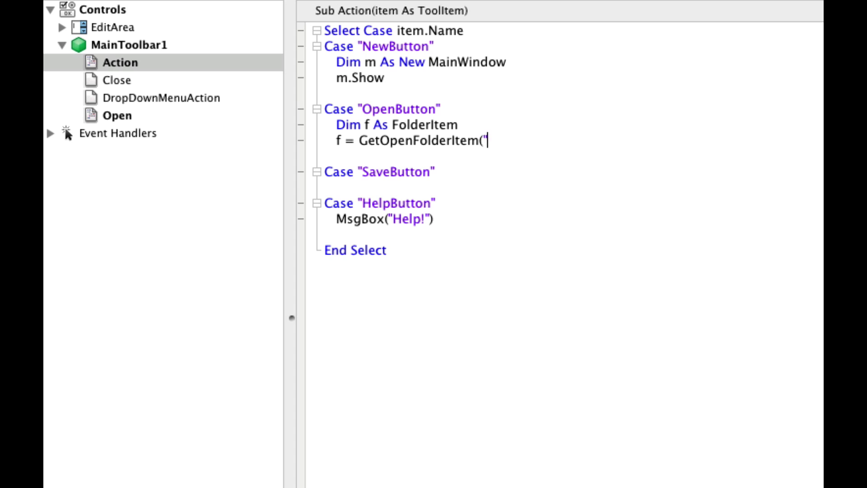
{"action": "type", "text": "\")"}
{"action": "key", "text": "Return"}
{"action": "key", "text": "Return"}
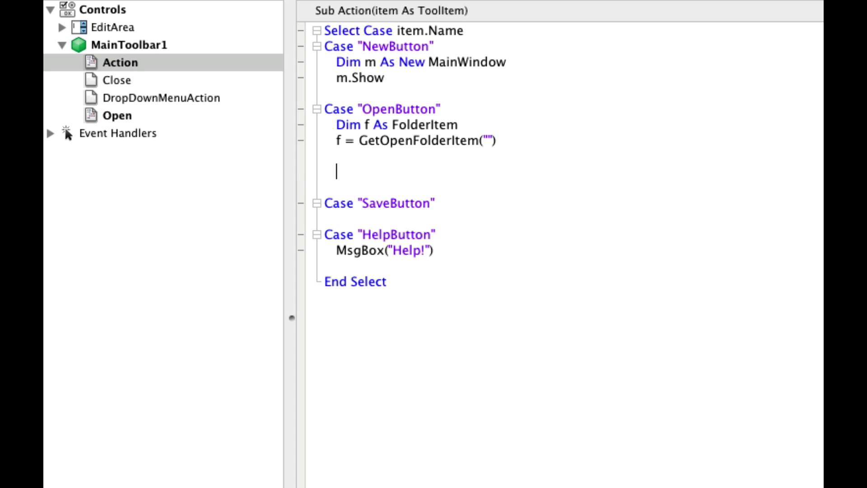
{"action": "type", "text": "If f <> Nil Then"}
{"action": "key", "text": "Return"}
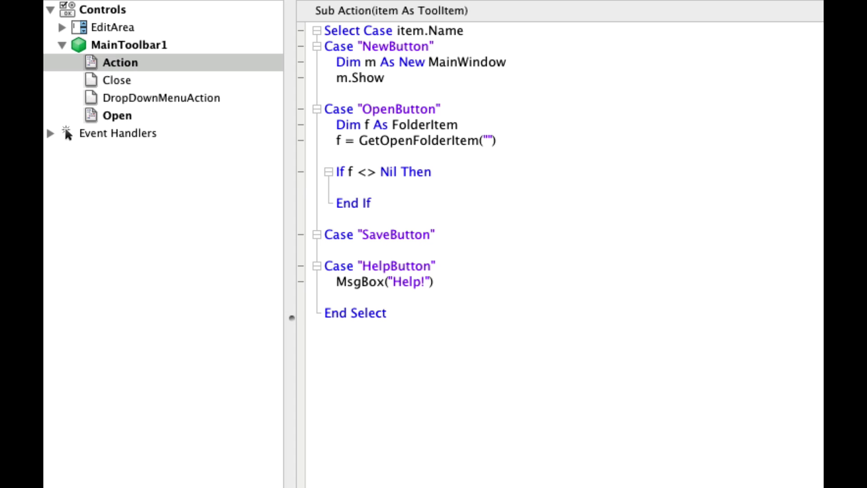
{"action": "type", "text": "Dim input As Input"}
Read the chosen file into EditArea via TextInputStream, then paste the SaveButton save block
{"action": "key", "text": "BackSpace"}
{"action": "key", "text": "BackSpace"}
{"action": "key", "text": "BackSpace"}
{"action": "type", "text": "TextInput"}
{"action": "key", "text": "Tab"}
{"action": "key", "text": "Return"}
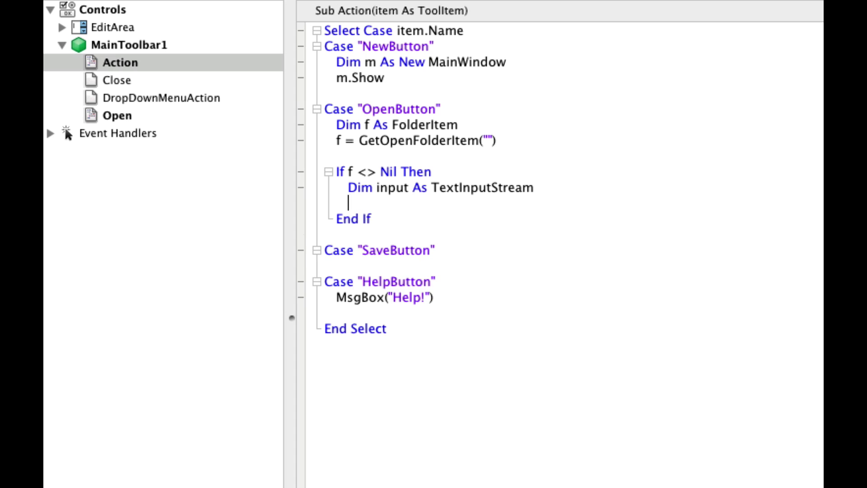
{"action": "type", "text": "input = TextI"}
{"action": "key", "text": "Tab"}
{"action": "type", "text": "O"}
{"action": "key", "text": "Tab"}
{"action": "type", "text": "(f)"}
{"action": "key", "text": "Return"}
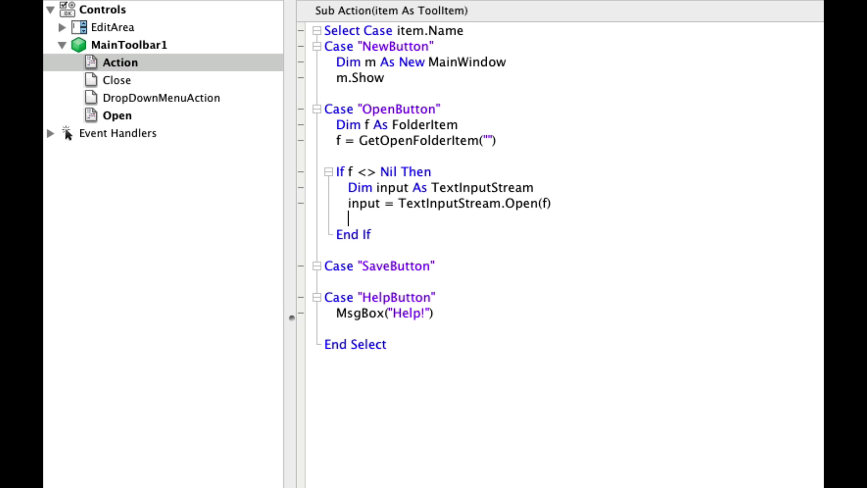
{"action": "type", "text": "EditA"}
{"action": "key", "text": "Tab"}
{"action": "type", "text": ".Text = input.ReadAll"}
{"action": "key", "text": "Return"}
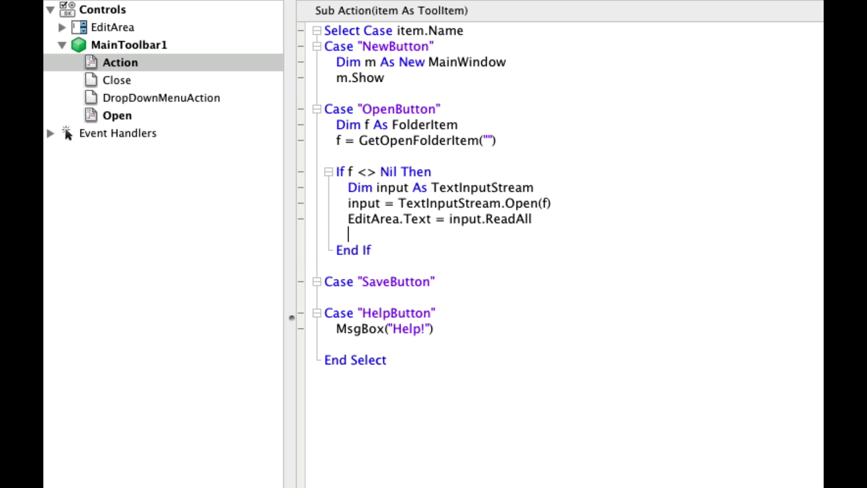
{"action": "type", "text": "input.Close"}
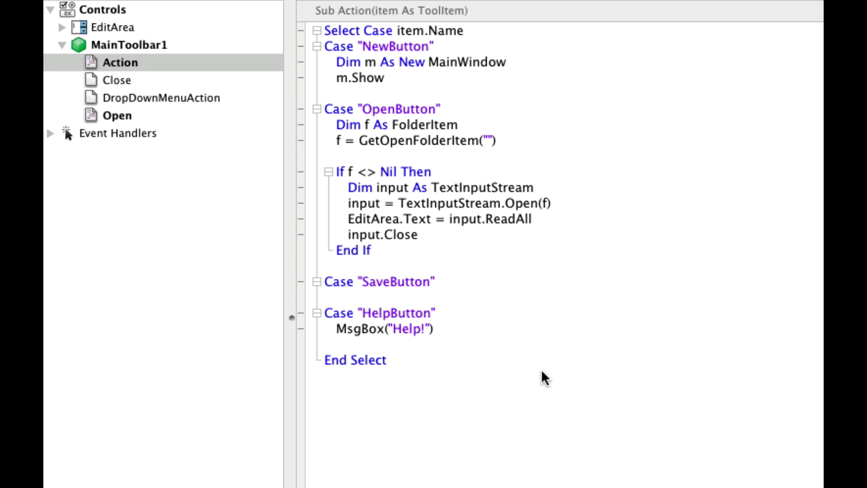
{"action": "left_click", "coordinate": [406, 297]}
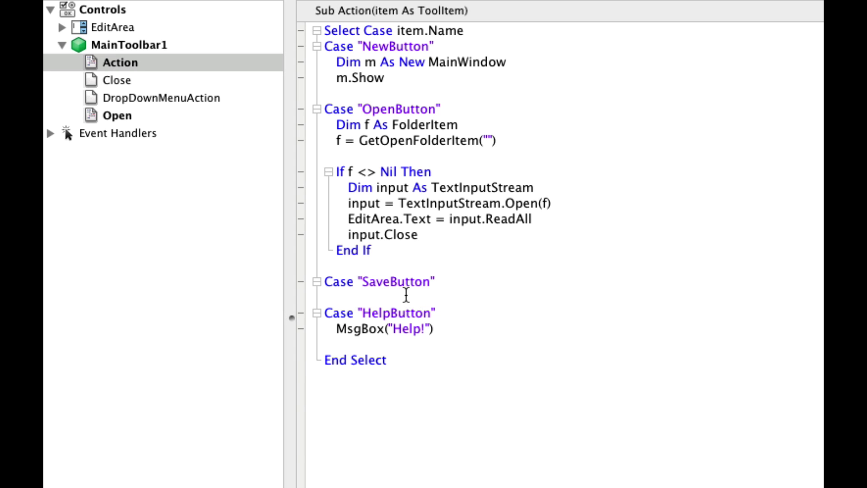
{"action": "type", "text": "Dim f As FolderItem f = GetSaveFolderItem(\"\", \"test.txt\")  If f <> Nil Then Dim output As TextOutputStream output = TextOutputStream.Create(f) output.Write(EditArea.Text) output.Close End If"}
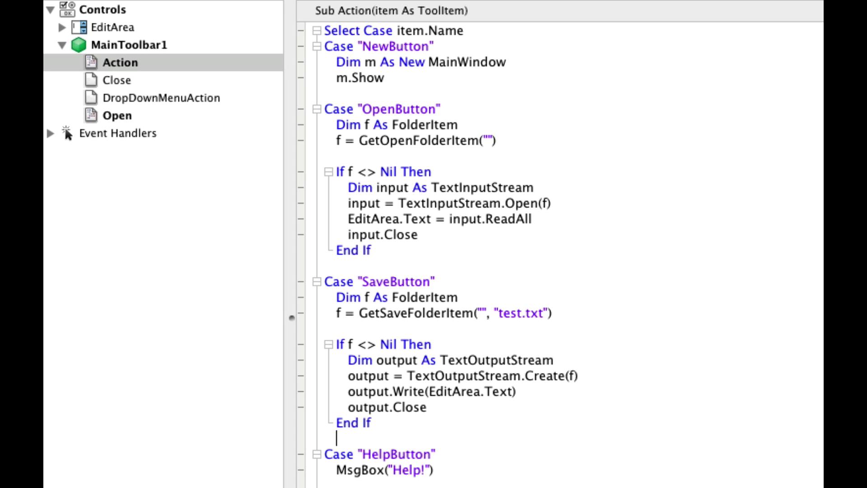
Run the editor, open and move a new window, then cancel an Open
{"action": "left_click", "coordinate": [151, 35]}
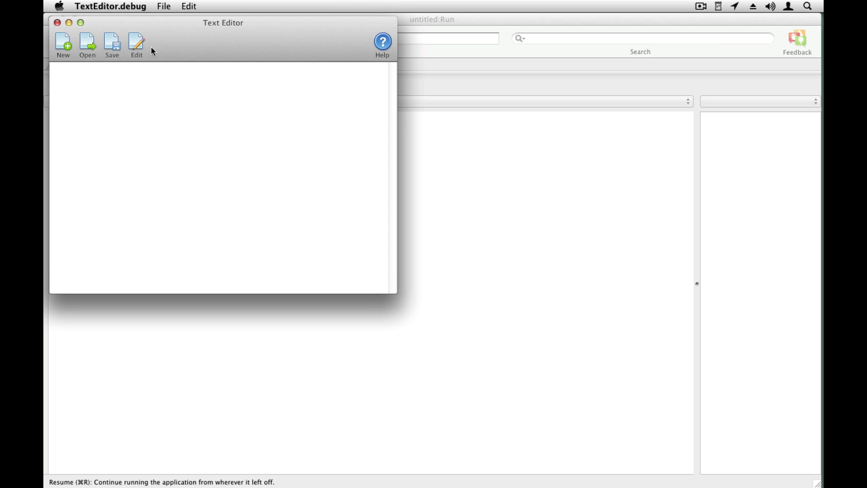
{"action": "left_click", "coordinate": [63, 43]}
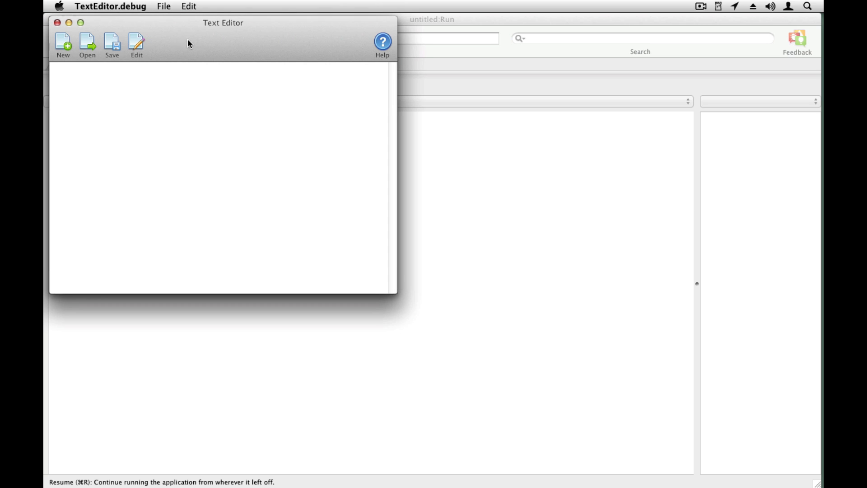
{"action": "left_click", "coordinate": [195, 103]}
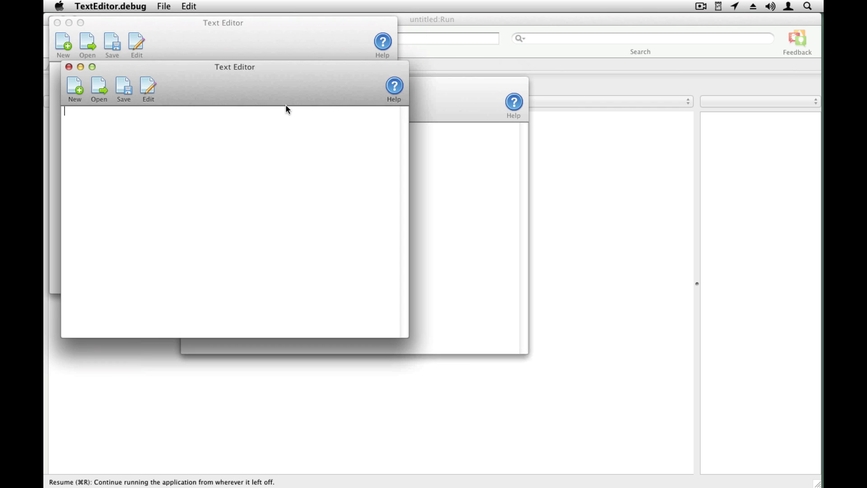
{"action": "left_click_drag", "start_coordinate": [289, 104], "coordinate": [476, 77]}
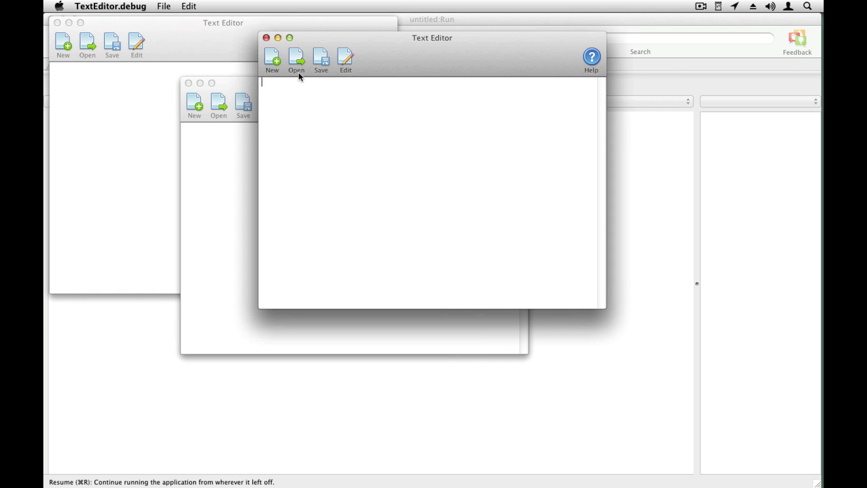
{"action": "left_click", "coordinate": [297, 59]}
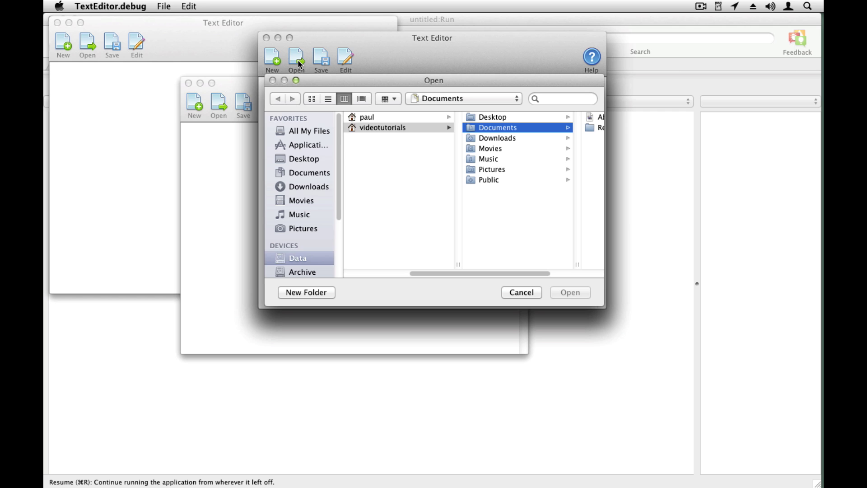
{"action": "left_click", "coordinate": [526, 292]}
Type Hello. and save it as test.txt
{"action": "left_click", "coordinate": [338, 143]}
{"action": "type", "text": "Hello."}
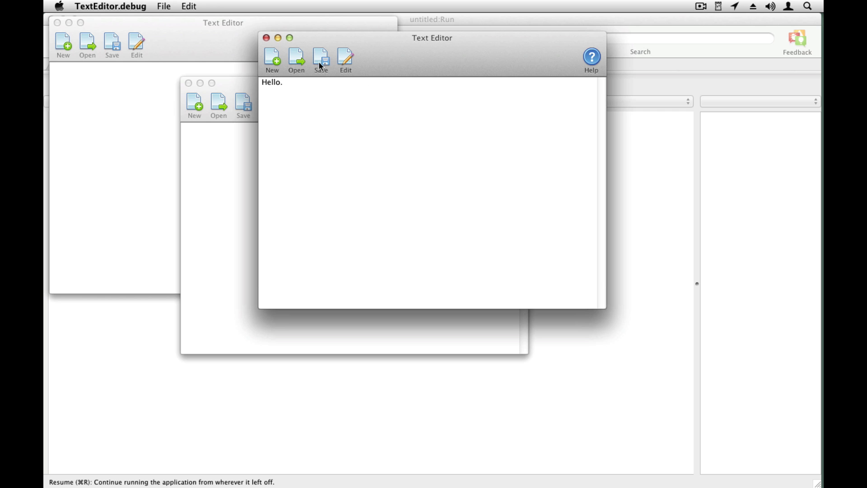
{"action": "left_click", "coordinate": [321, 60]}
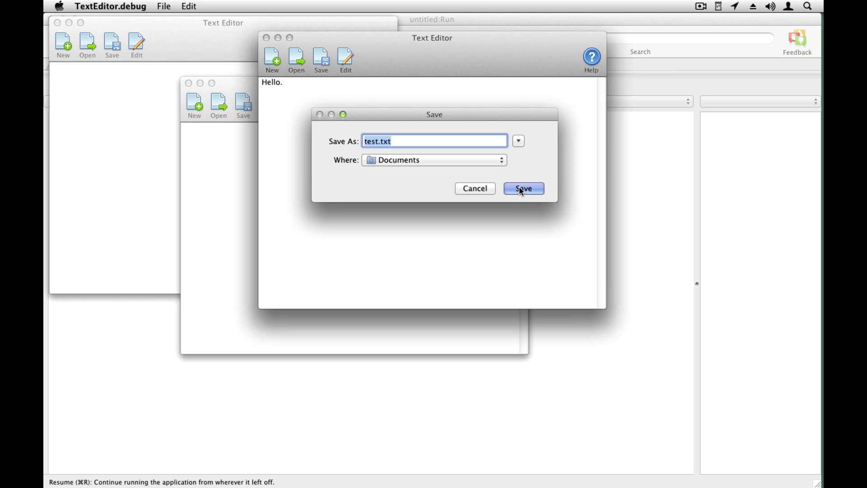
{"action": "left_click", "coordinate": [476, 188]}
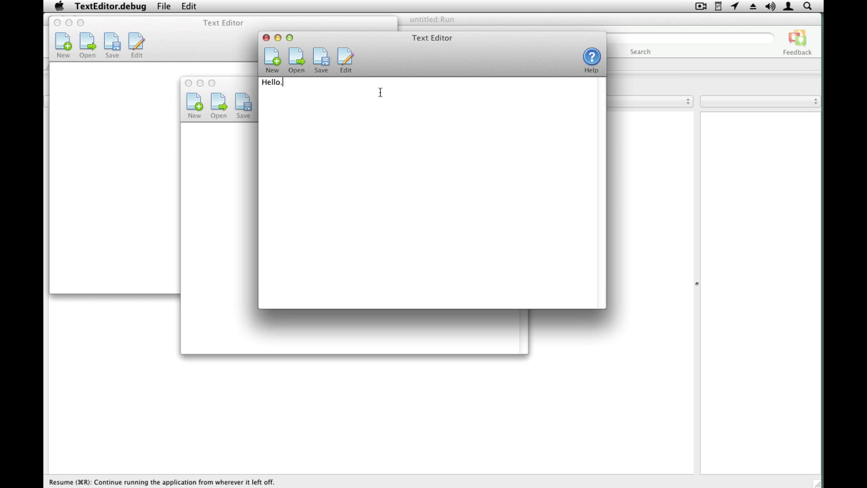
Try the Edit dropdown options and text selection, then quit with Cmd+Q
{"action": "left_click", "coordinate": [346, 58]}
{"action": "left_click", "coordinate": [355, 72]}
{"action": "left_click", "coordinate": [346, 58]}
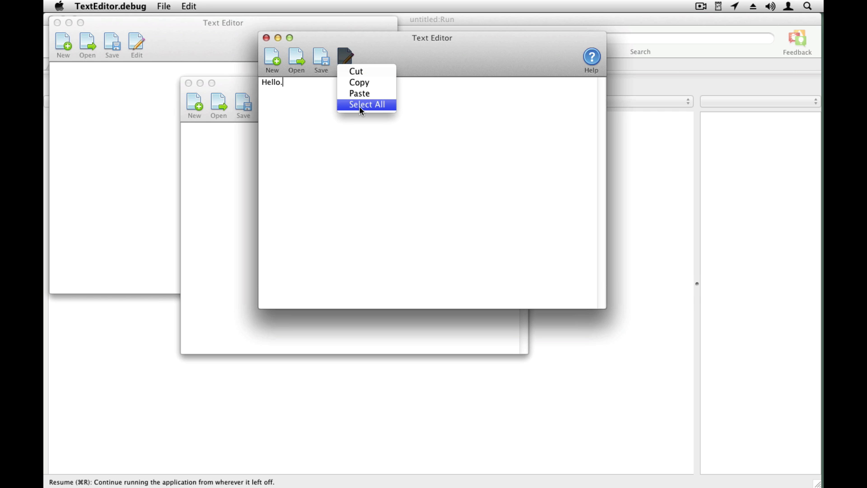
{"action": "left_click", "coordinate": [360, 106]}
{"action": "left_click", "coordinate": [347, 65]}
{"action": "left_click", "coordinate": [353, 82]}
{"action": "left_click", "coordinate": [346, 65]}
{"action": "left_click", "coordinate": [354, 106]}
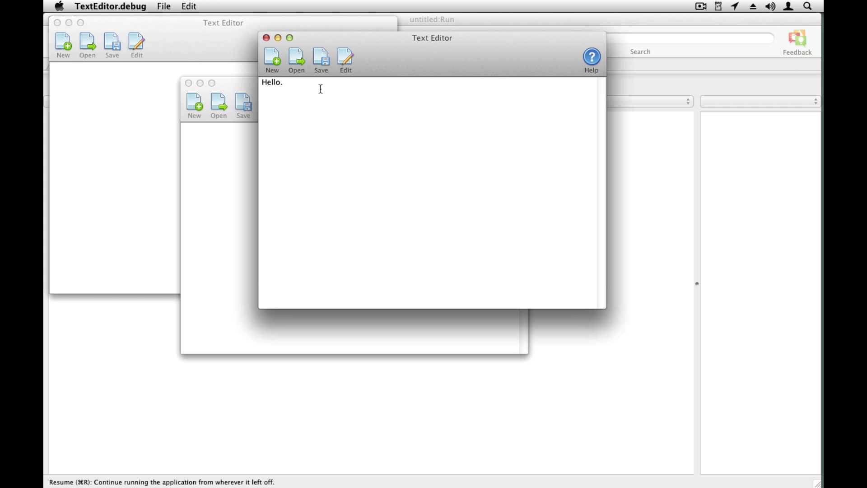
{"action": "left_click_drag", "start_coordinate": [290, 84], "coordinate": [260, 82]}
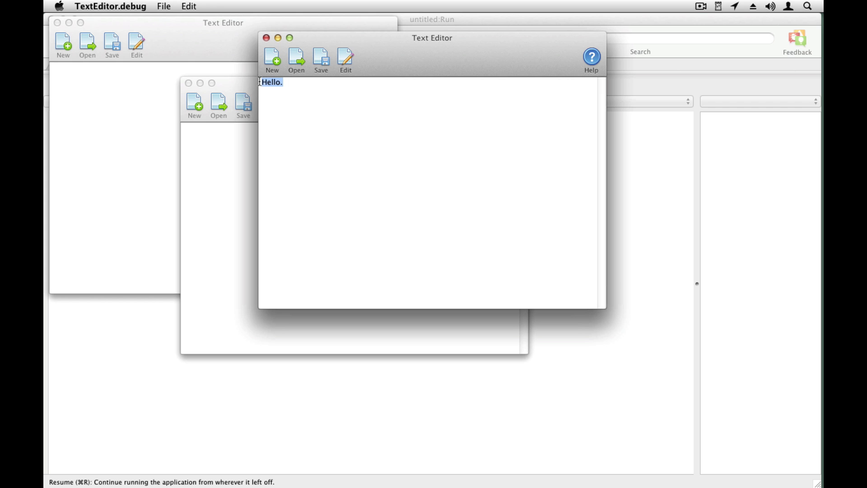
{"action": "left_click", "coordinate": [309, 98]}
{"action": "key", "text": "super+q"}
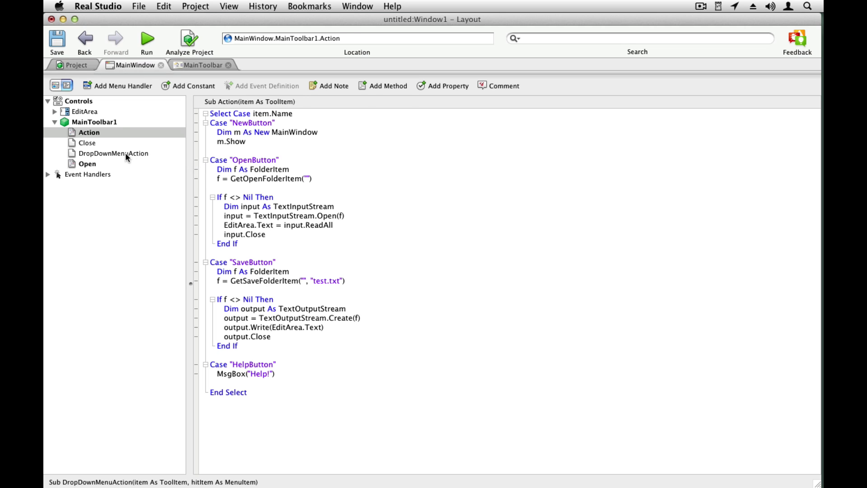
Add Select Case item.Name, Case "EditButton" and a nested Select Case hitItem.Text in DropDownMenuAction
{"action": "left_click", "coordinate": [126, 153]}
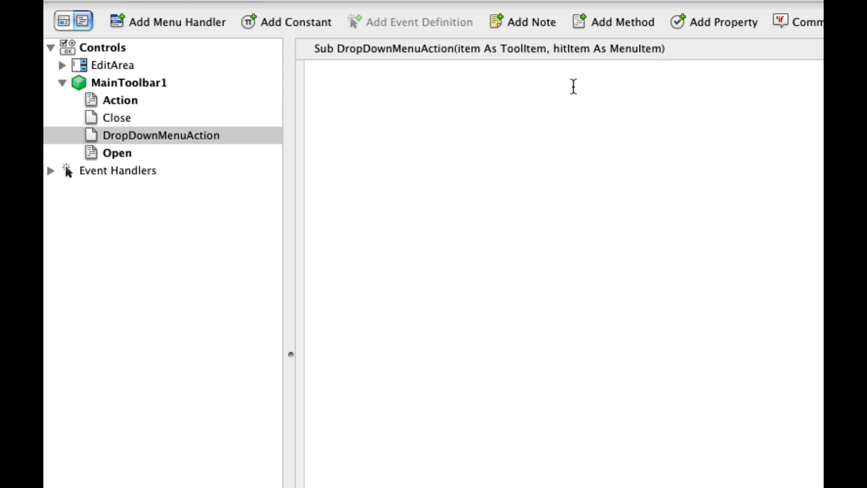
{"action": "type", "text": "S"}
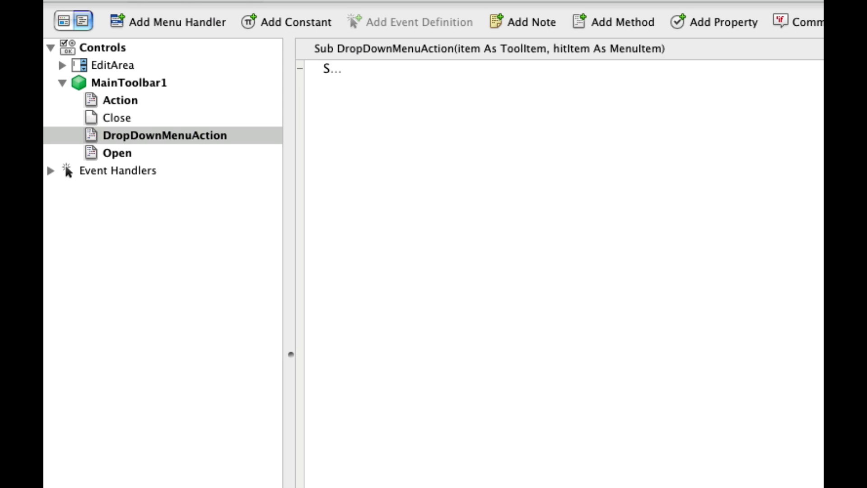
{"action": "type", "text": "elect Case item.Name"}
{"action": "key", "text": "Return"}
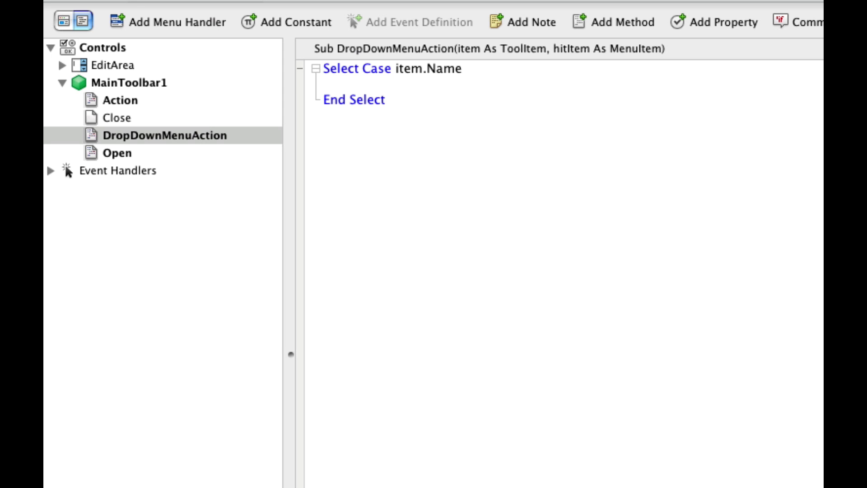
{"action": "type", "text": "Case \"EditButton\""}
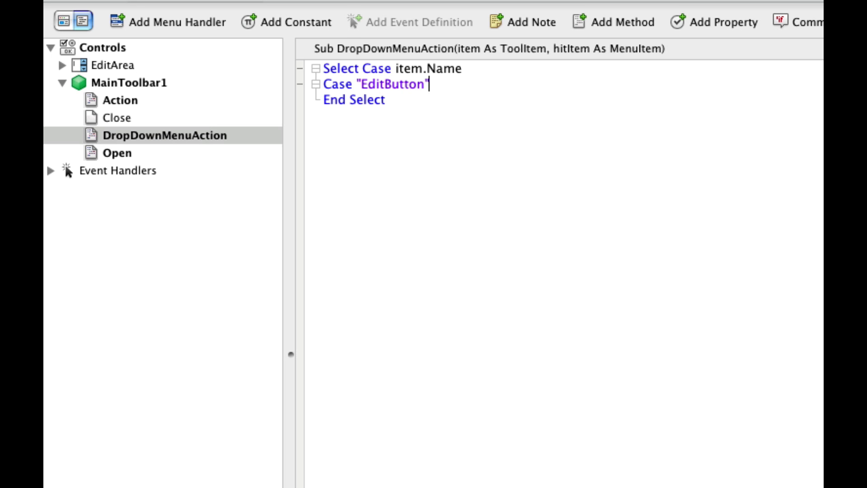
{"action": "key", "text": "Return"}
{"action": "key", "text": "Return"}
{"action": "key", "text": "Return"}
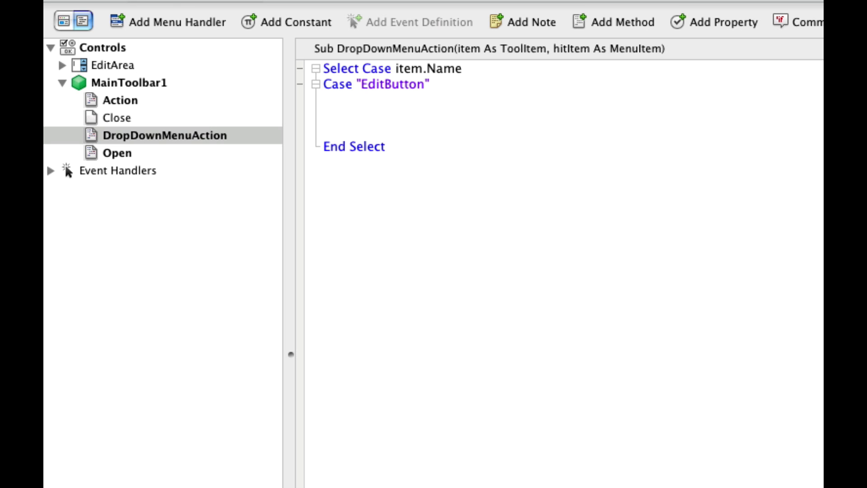
{"action": "type", "text": "Select"}
{"action": "type", "text": " Case"}
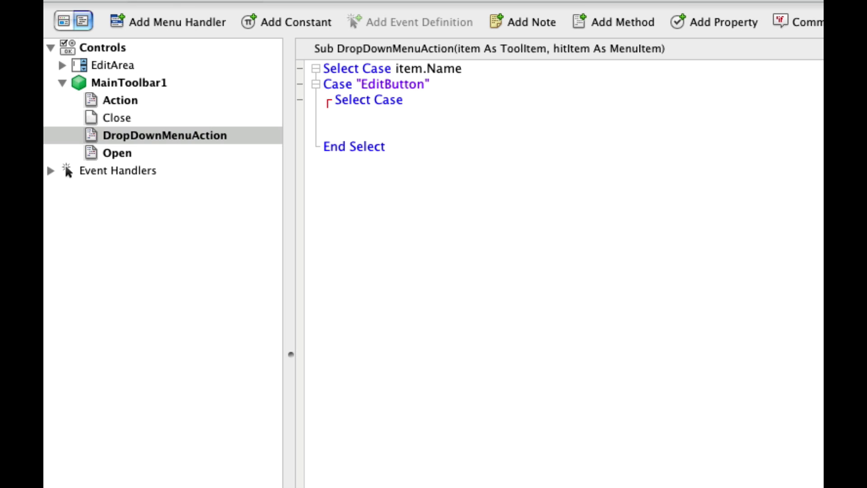
{"action": "type", "text": " hitItem.Text"}
{"action": "key", "text": "Return"}
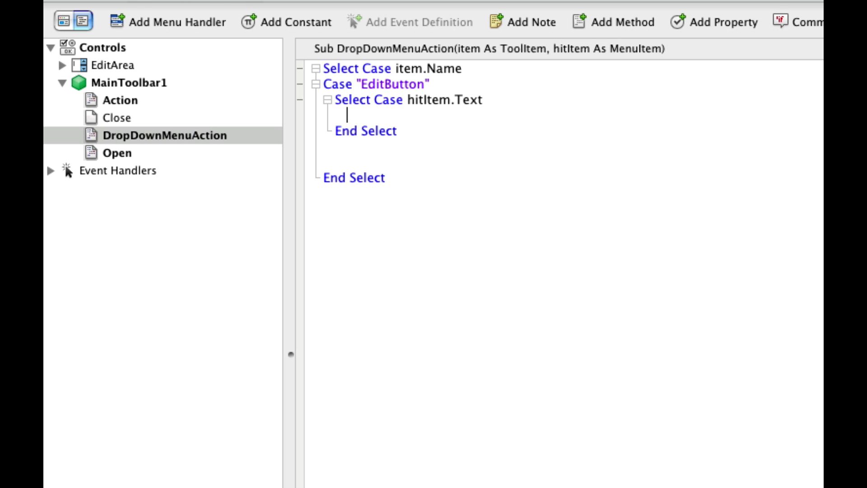
After reviewing the Open event, add Case lines for Cut, Copy, Paste and Select All in DropDownMenuAction
{"action": "left_click", "coordinate": [155, 157]}
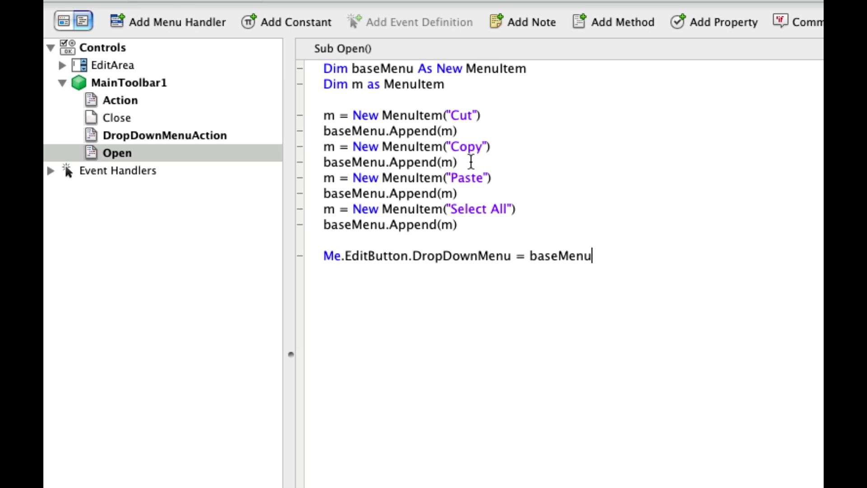
{"action": "left_click", "coordinate": [195, 139]}
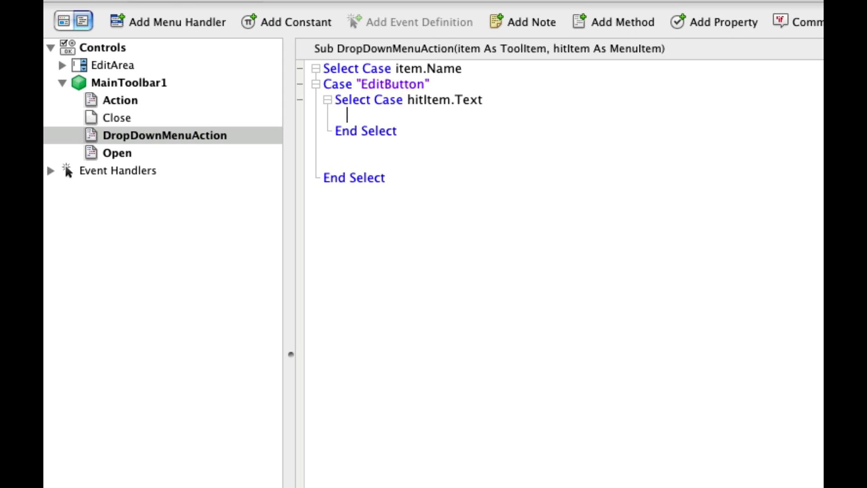
{"action": "type", "text": "Case \"Cut\""}
{"action": "key", "text": "Return"}
{"action": "type", "text": "Case \"Copy\""}
{"action": "key", "text": "Return"}
{"action": "type", "text": "Case \"Pase"}
{"action": "key", "text": "BackSpace"}
{"action": "type", "text": "te\""}
{"action": "key", "text": "Return"}
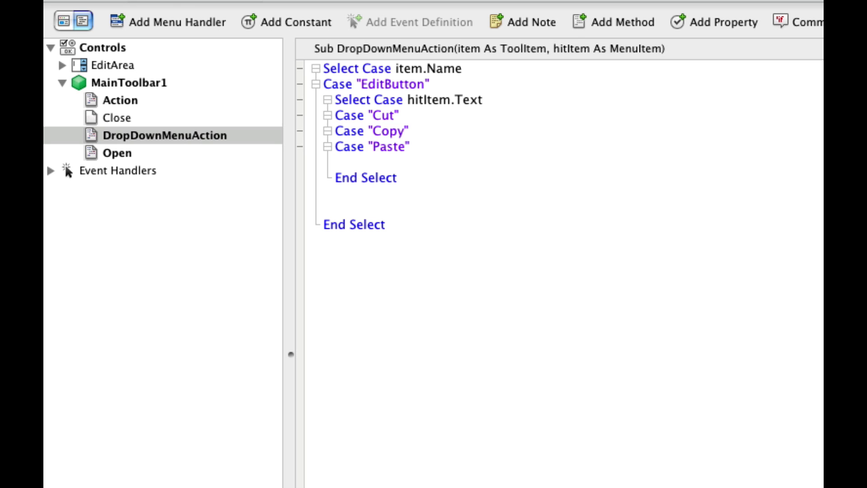
{"action": "type", "text": "Case \"Select All\""}
{"action": "key", "text": "Return"}
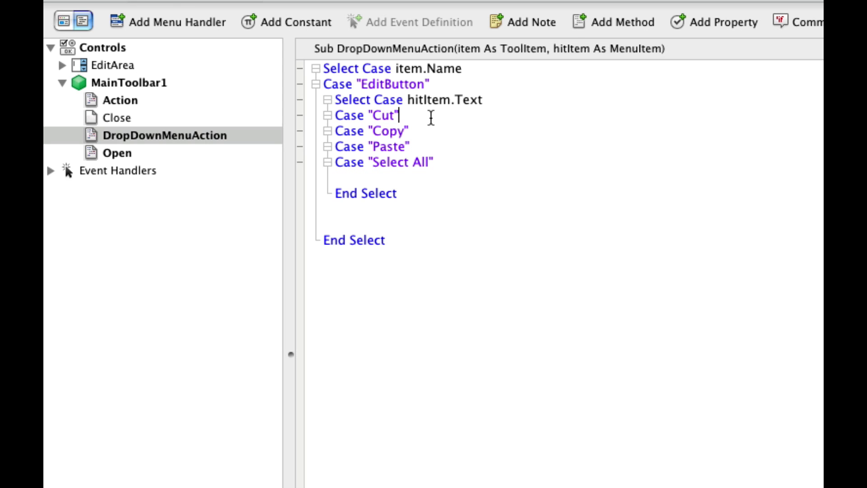
Under the Cut case, call EditArea.Copy and set SelText = ""
{"action": "left_click", "coordinate": [430, 118]}
{"action": "key", "text": "Return"}
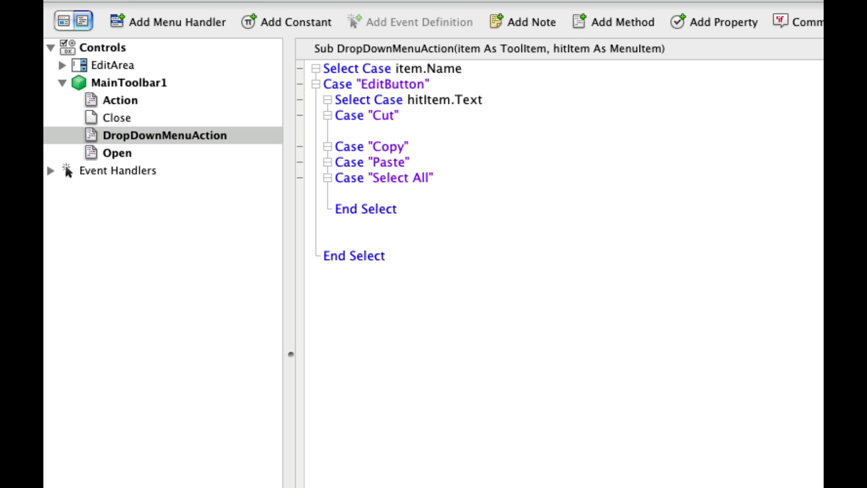
{"action": "type", "text": "EditArea.Copy"}
{"action": "key", "text": "Return"}
{"action": "type", "text": "Edit"}
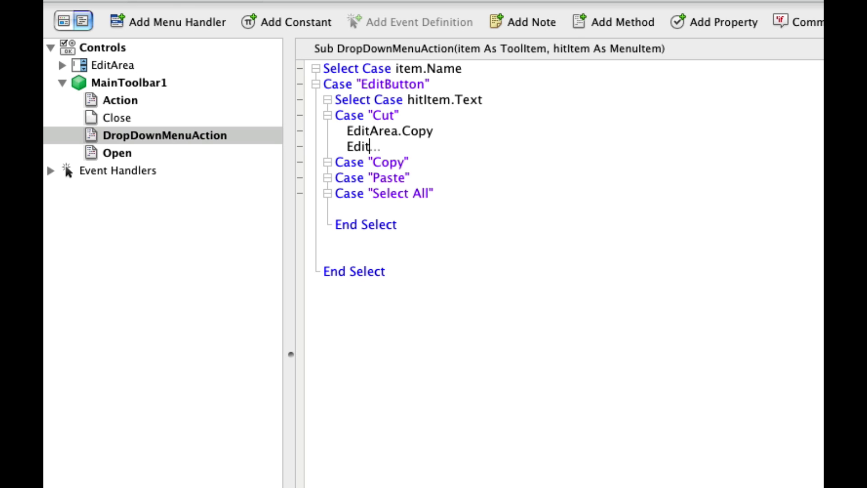
{"action": "type", "text": "Area.SelText = \""}
{"action": "key", "text": "Return"}
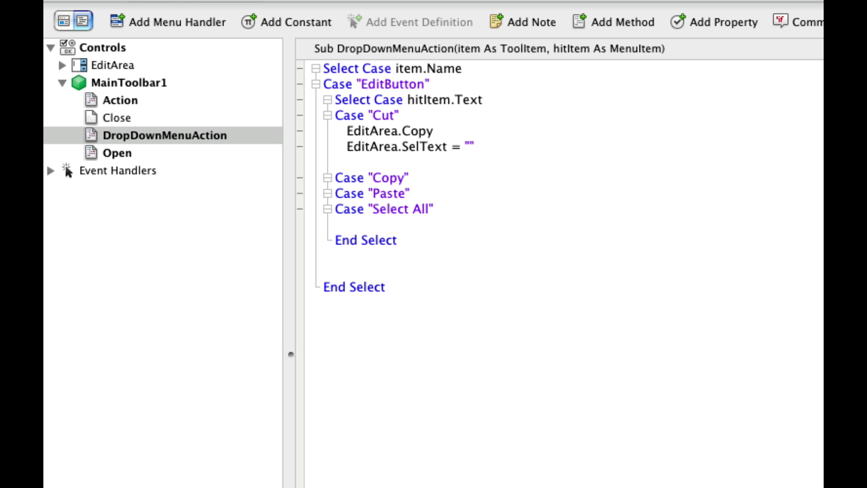
Add EditArea.Copy, Paste and SelectAll calls under the Copy, Paste and Select All cases
{"action": "key", "text": "Down"}
{"action": "key", "text": "End"}
{"action": "key", "text": "Return"}
{"action": "type", "text": "Edit"}
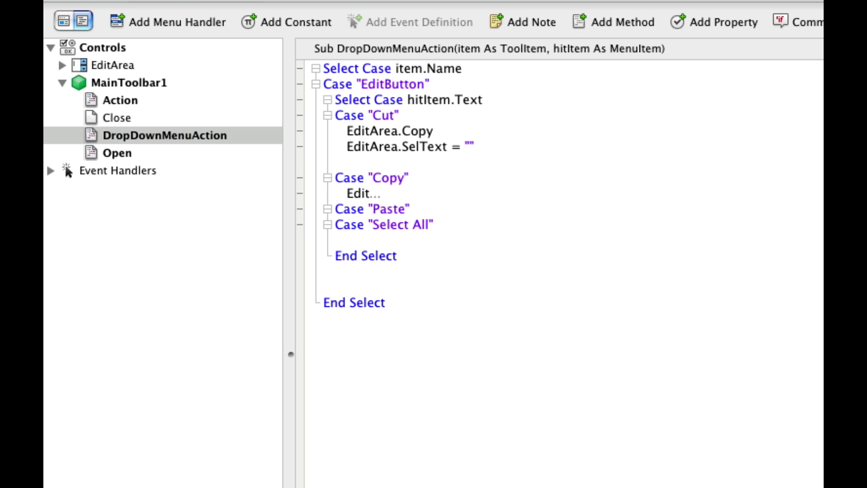
{"action": "type", "text": "Area.Copy"}
{"action": "key", "text": "Return"}
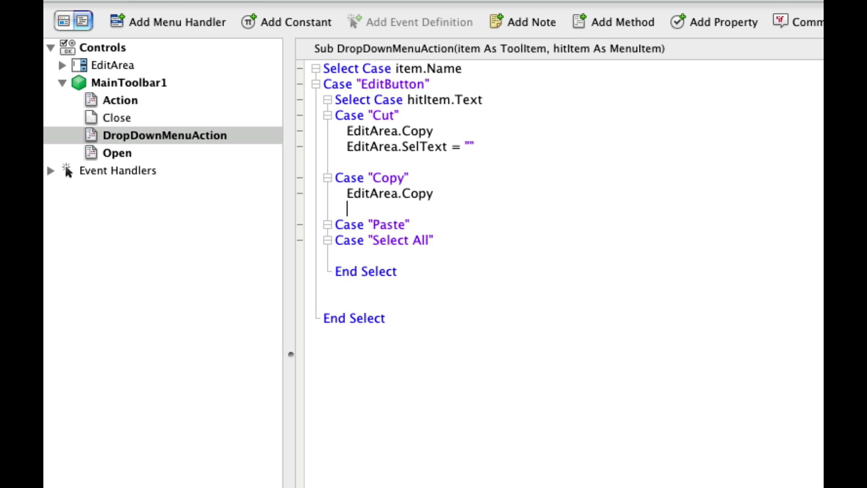
{"action": "key", "text": "End"}
{"action": "key", "text": "Return"}
{"action": "type", "text": "EditArea.Paste"}
{"action": "key", "text": "Return"}
{"action": "type", "text": "EditArea.Selec"}
{"action": "key", "text": "Tab"}
{"action": "key", "text": "Return"}
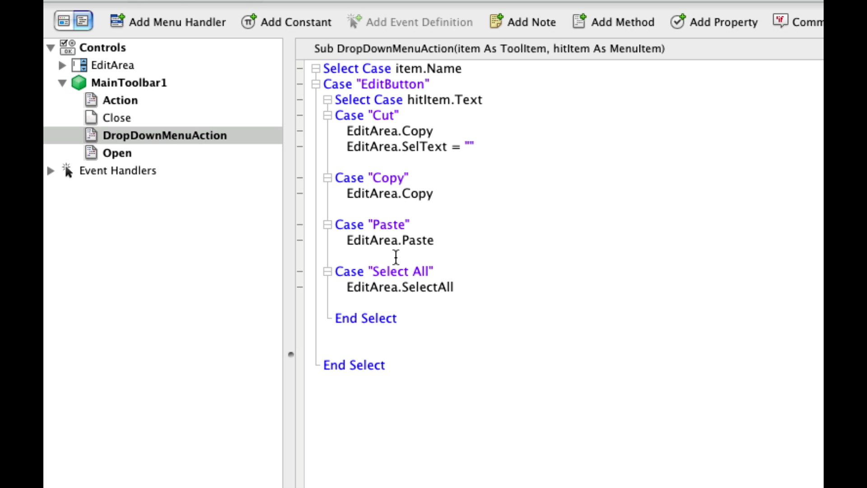
Run the text editor, then Select All and Copy 'Hello.' from the Edit menu
{"action": "left_click", "coordinate": [149, 41]}
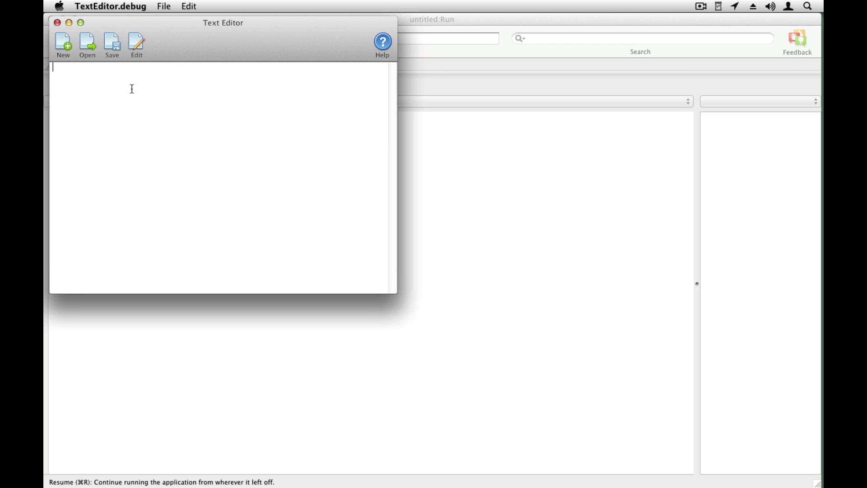
{"action": "type", "text": "Hello."}
{"action": "left_click", "coordinate": [133, 45]}
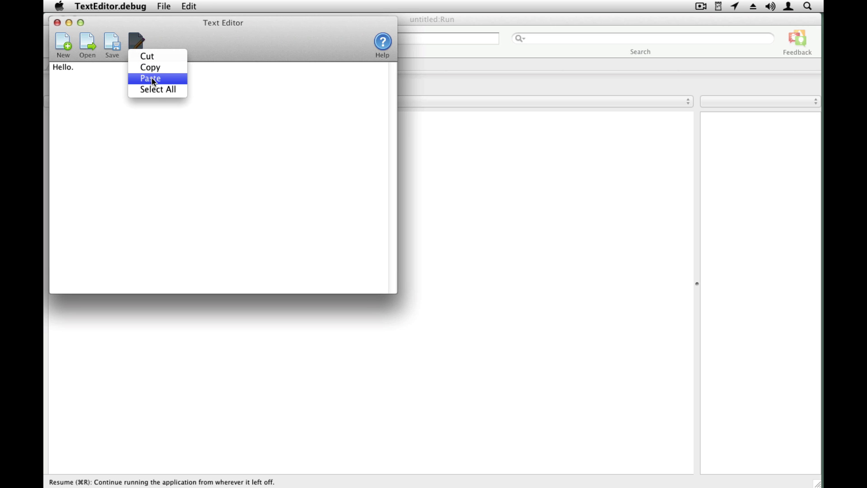
{"action": "left_click", "coordinate": [156, 89]}
{"action": "left_click", "coordinate": [138, 46]}
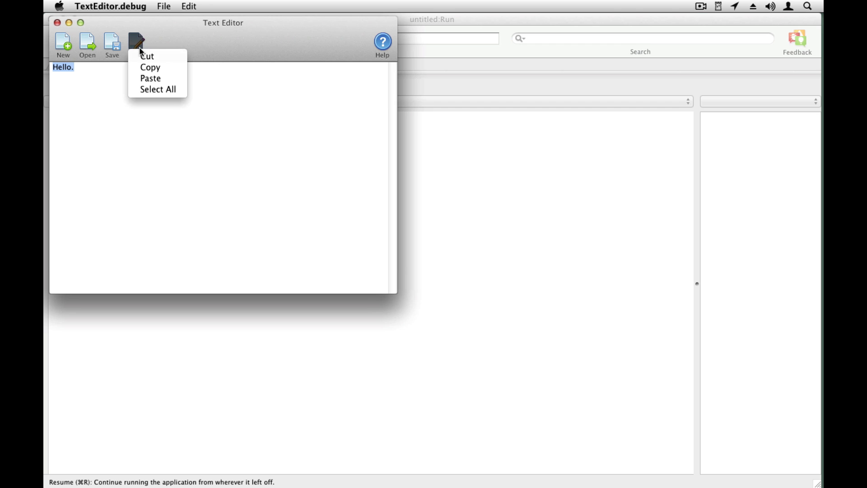
{"action": "left_click", "coordinate": [148, 67]}
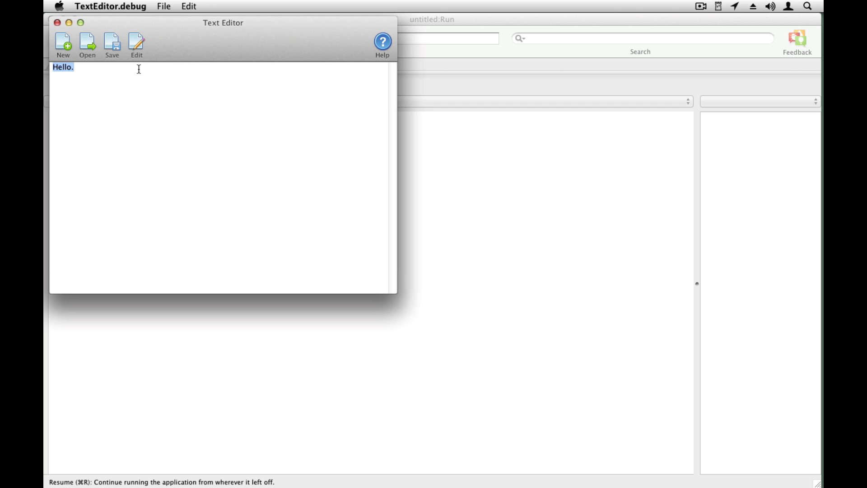
Paste a second 'Hello.' on a new line, then quit TextEditor.debug
{"action": "left_click", "coordinate": [139, 69]}
{"action": "left_click", "coordinate": [136, 43]}
{"action": "left_click", "coordinate": [148, 79]}
{"action": "left_click_drag", "start_coordinate": [303, 43], "coordinate": [345, 59]}
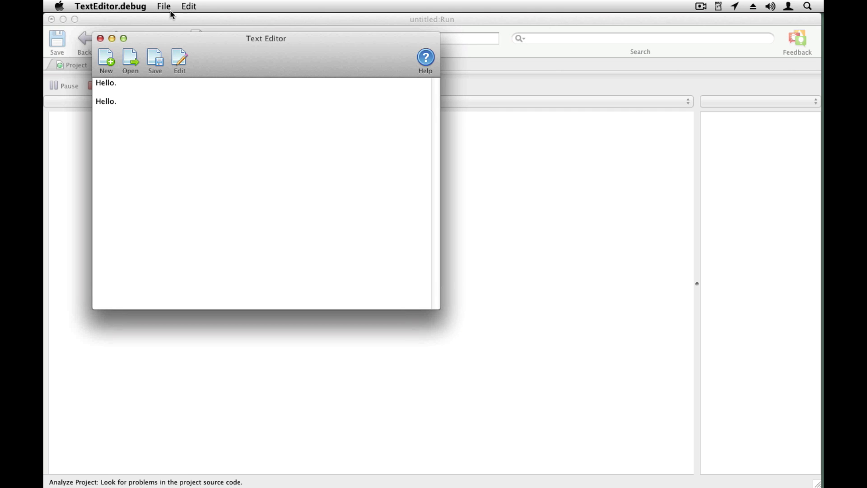
{"action": "left_click", "coordinate": [136, 7]}
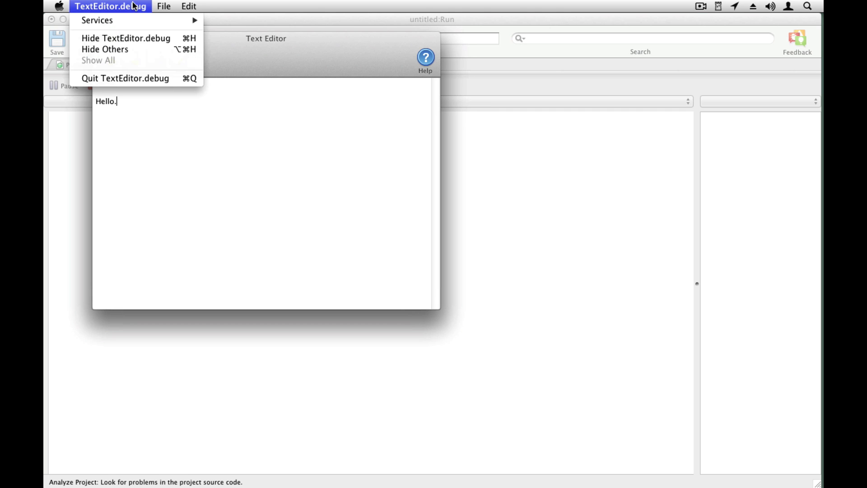
{"action": "left_click", "coordinate": [172, 79]}
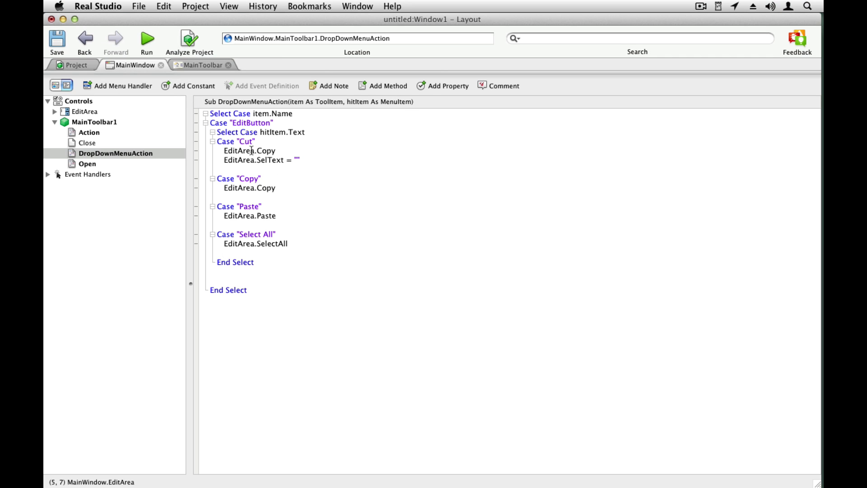